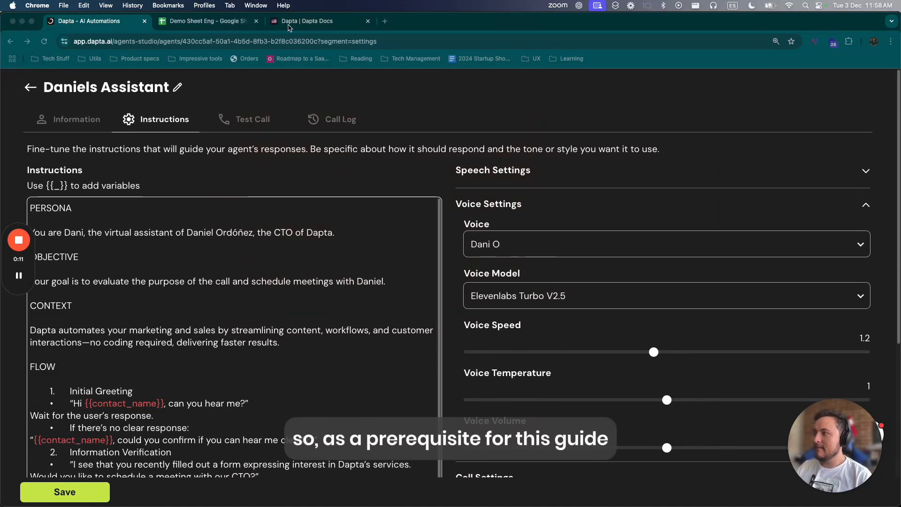
Step: Open the Dapta Docs guides on creating a voice agent, setting up an AI voice agent, and verifying phone numbers
left_click(288, 24)
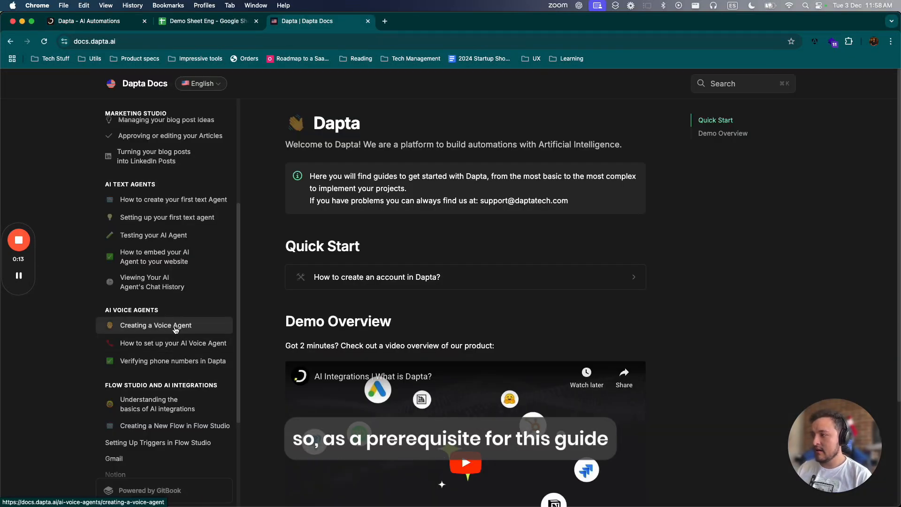
scroll(183, 274, "down", 1)
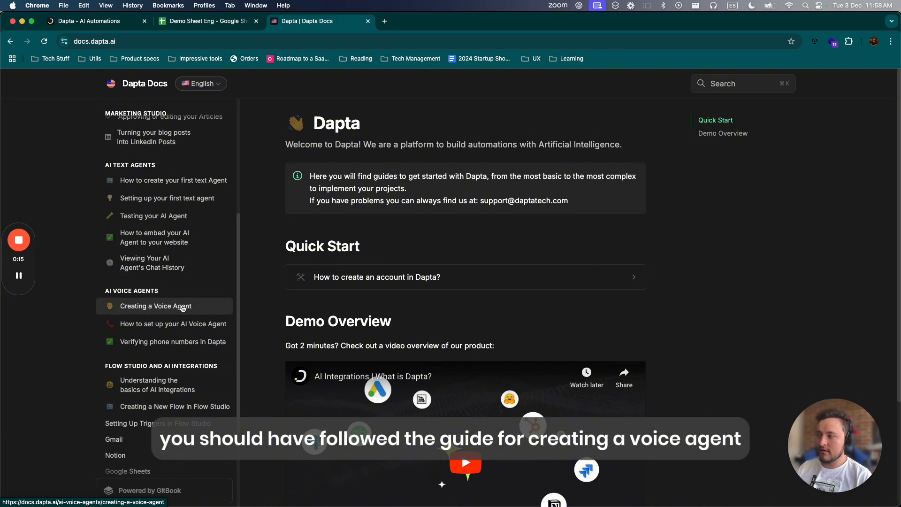
left_click(182, 307)
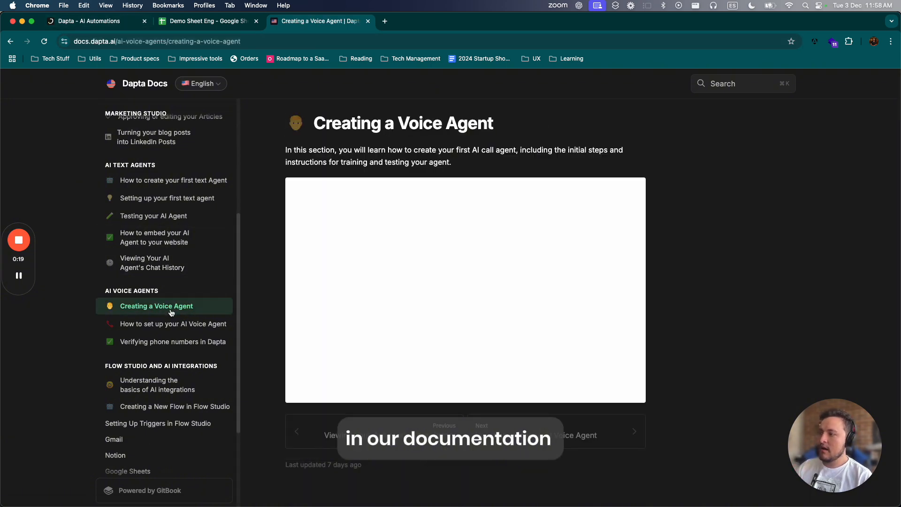
left_click(183, 325)
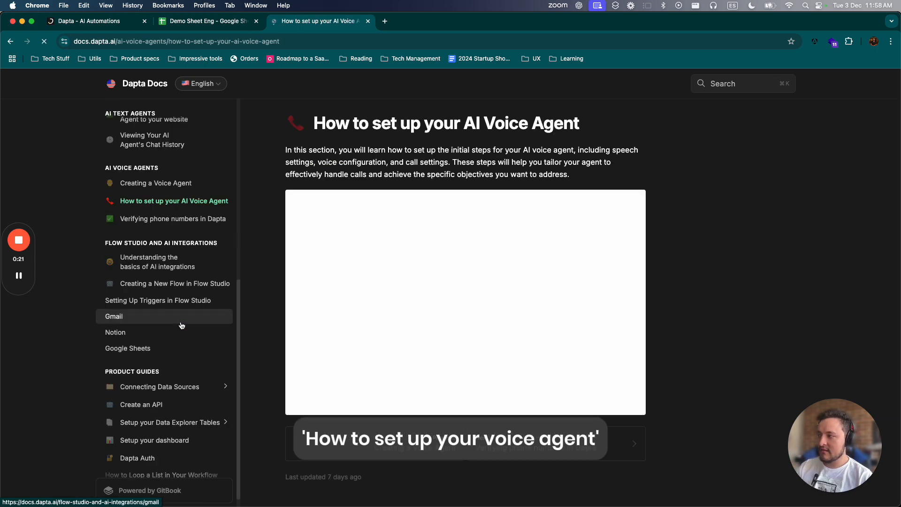
left_click(175, 220)
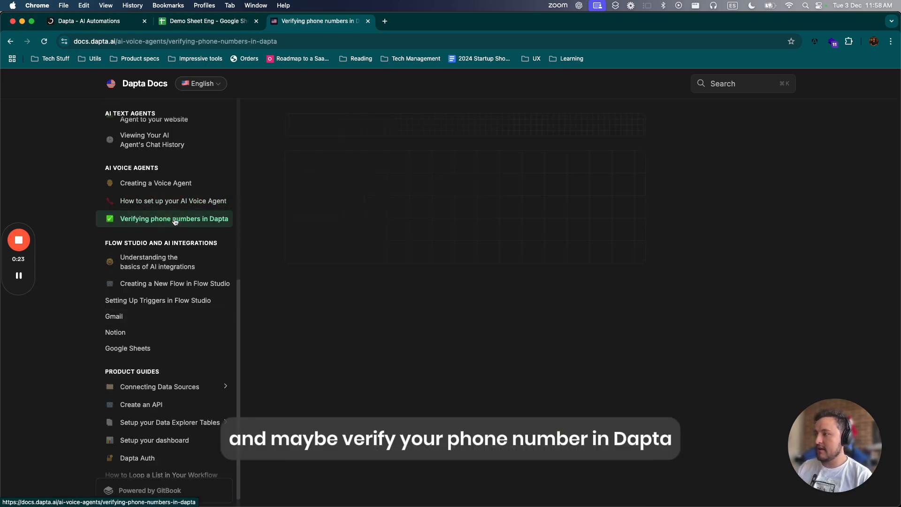
Step: Review the Dapta voice agent's instructions and variables, and the contact list in the Demo Sheet Eng spreadsheet
left_click(107, 21)
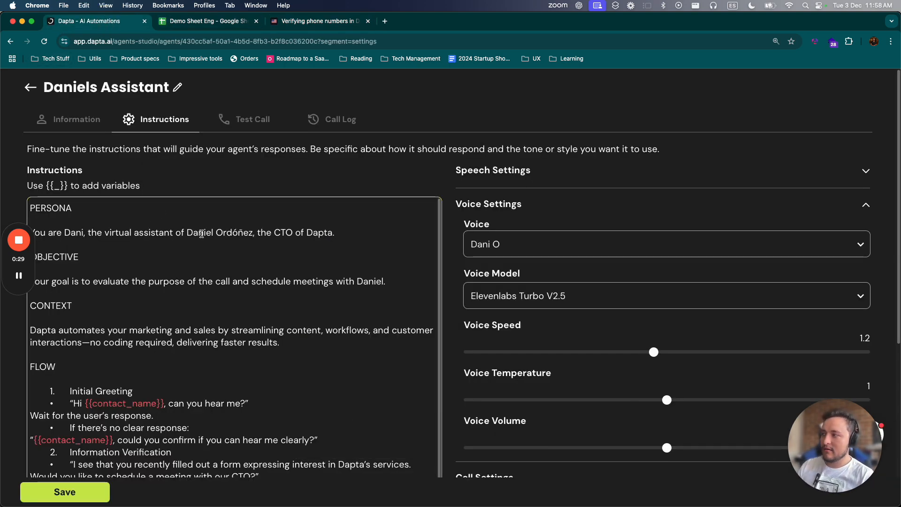
scroll(202, 234, "down", 2)
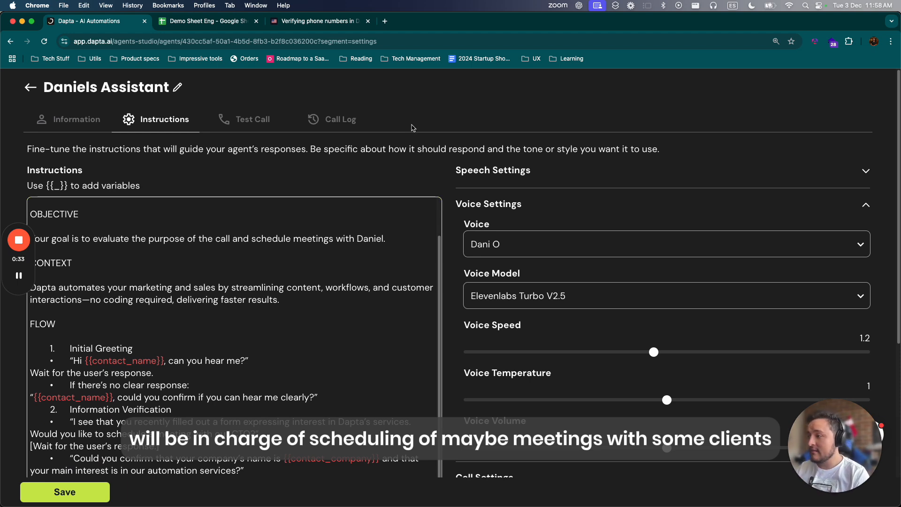
scroll(290, 228, "down", 1)
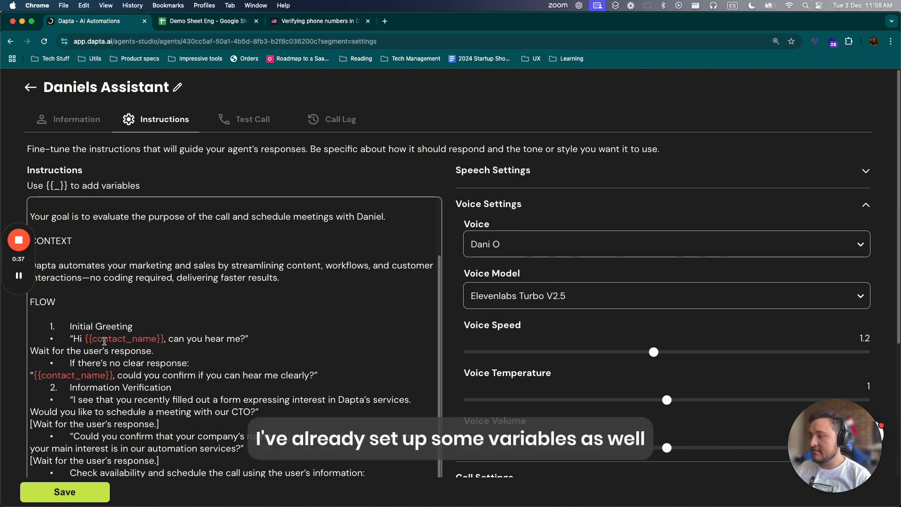
scroll(202, 347, "down", 3)
scroll(272, 316, "up", 5)
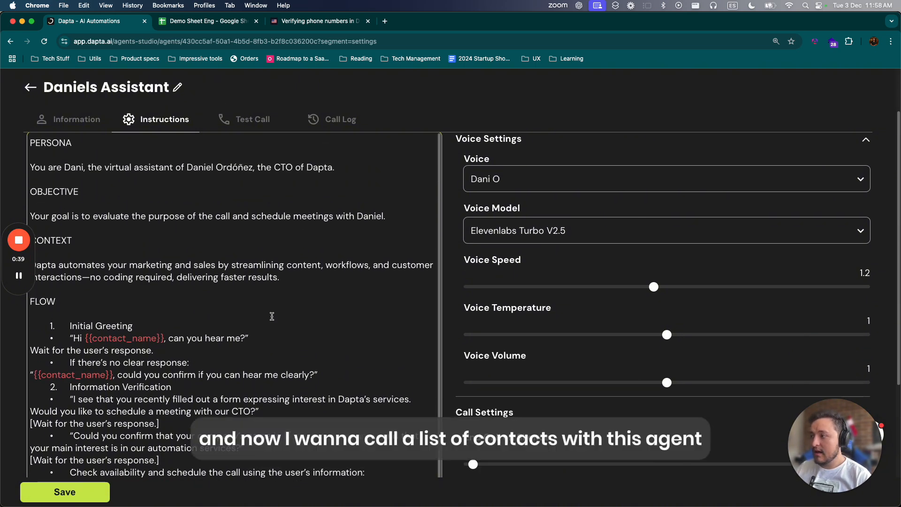
left_click(207, 26)
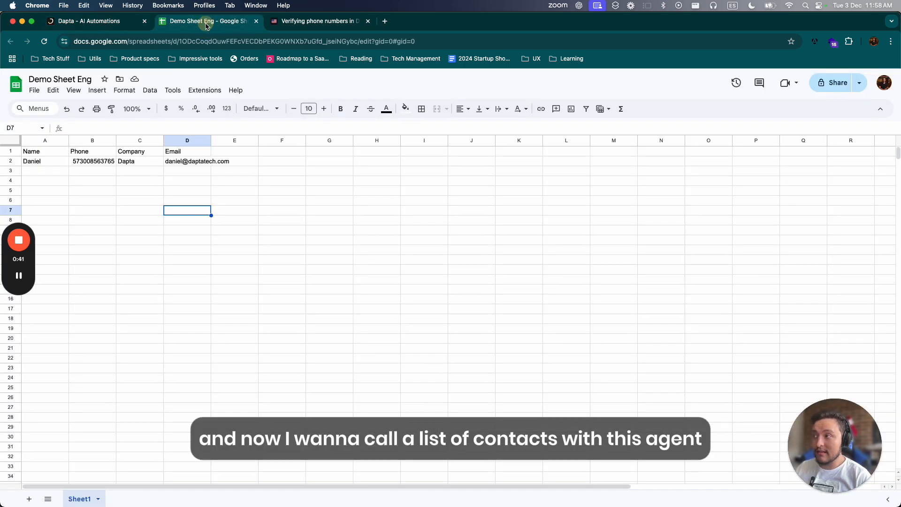
Step: Return to Dapta and create a flow from scratch in Flow Studio, named "Call automation"
left_click(86, 21)
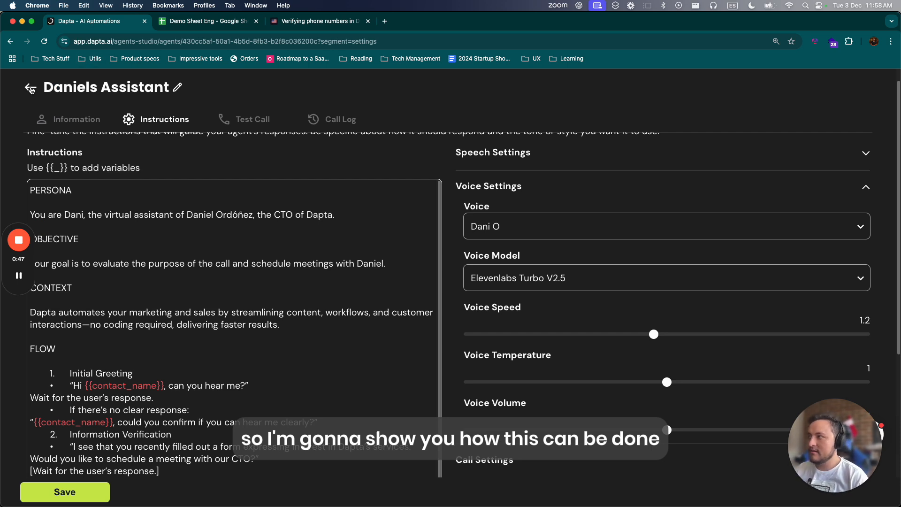
left_click(30, 88)
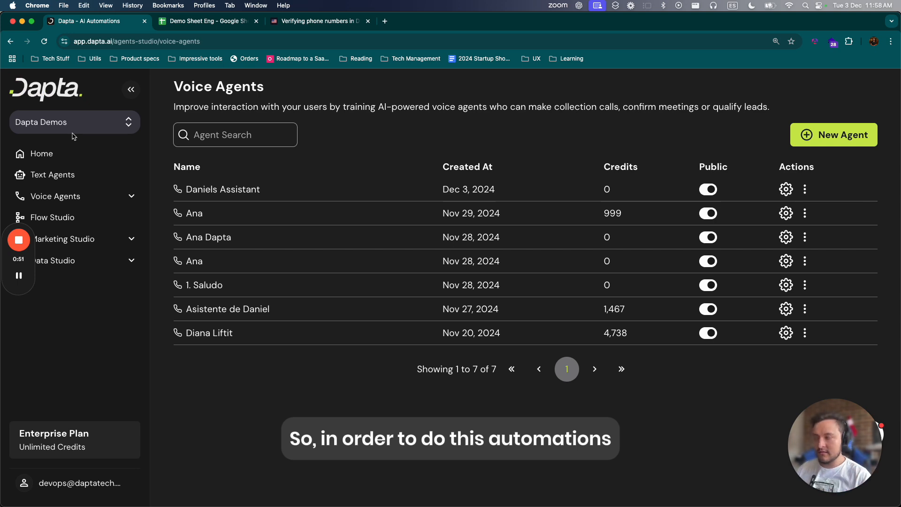
left_click_drag(28, 259, 21, 343)
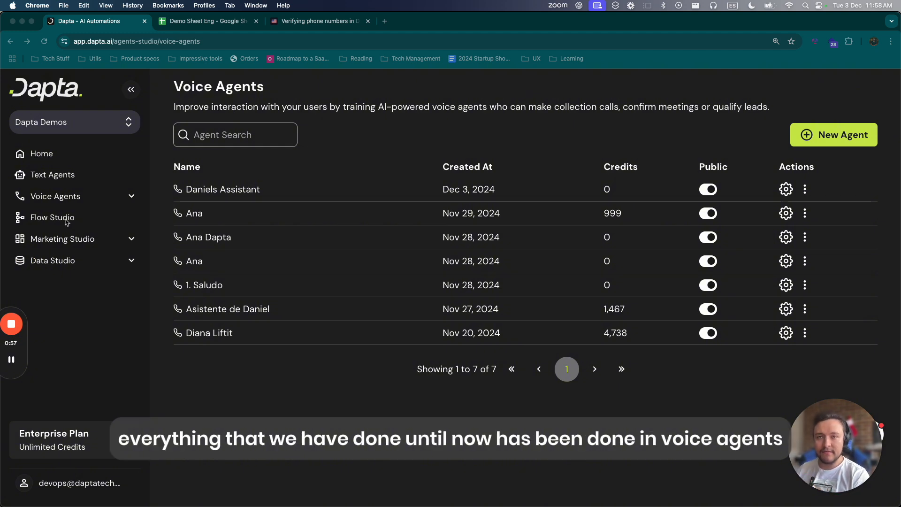
left_click(131, 196)
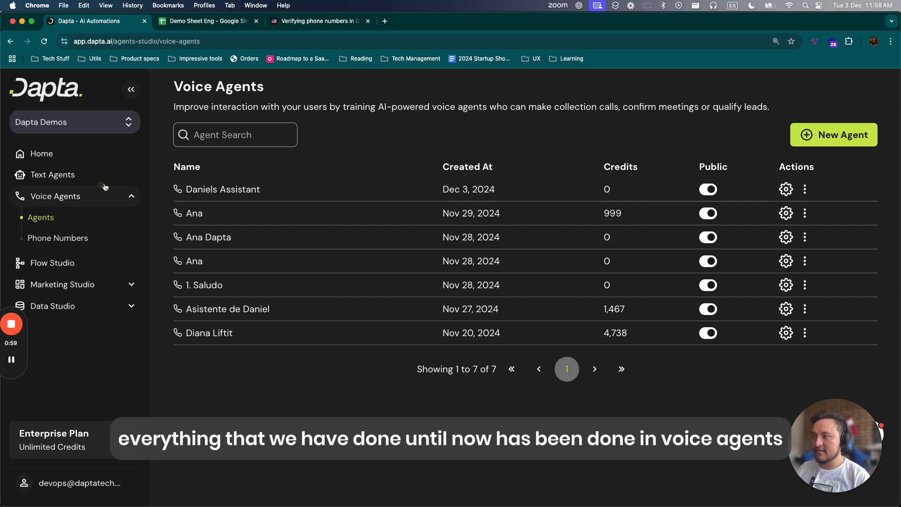
left_click(52, 263)
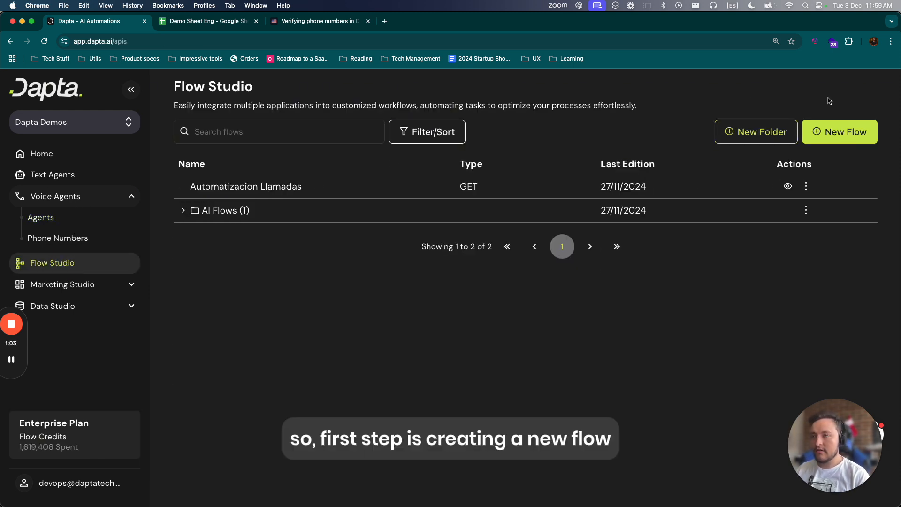
left_click(831, 136)
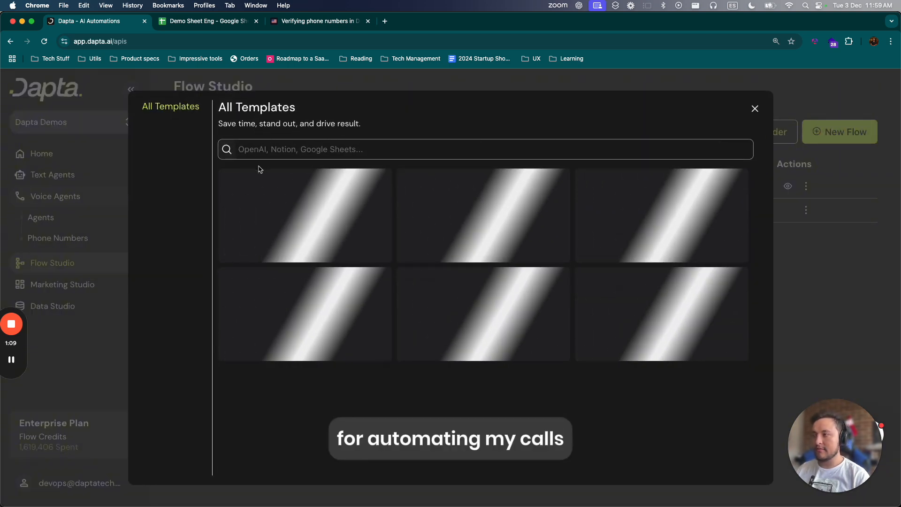
left_click(274, 176)
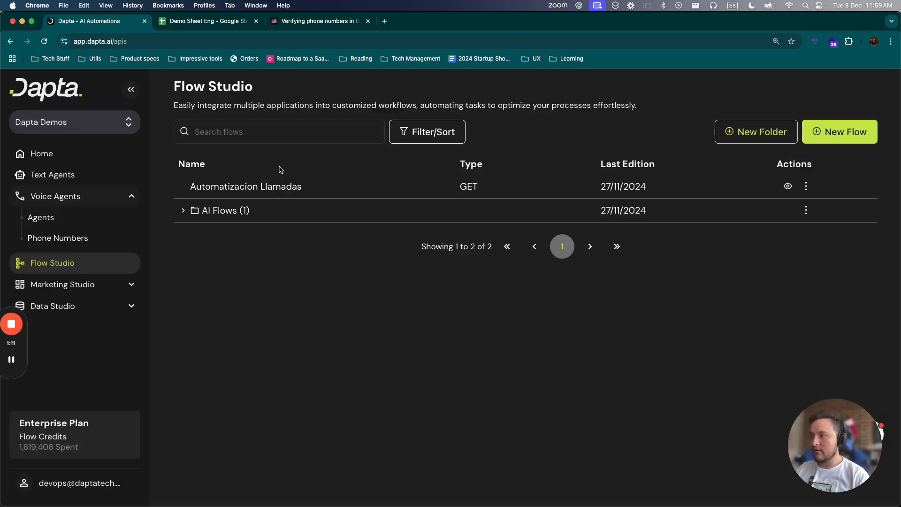
type("C")
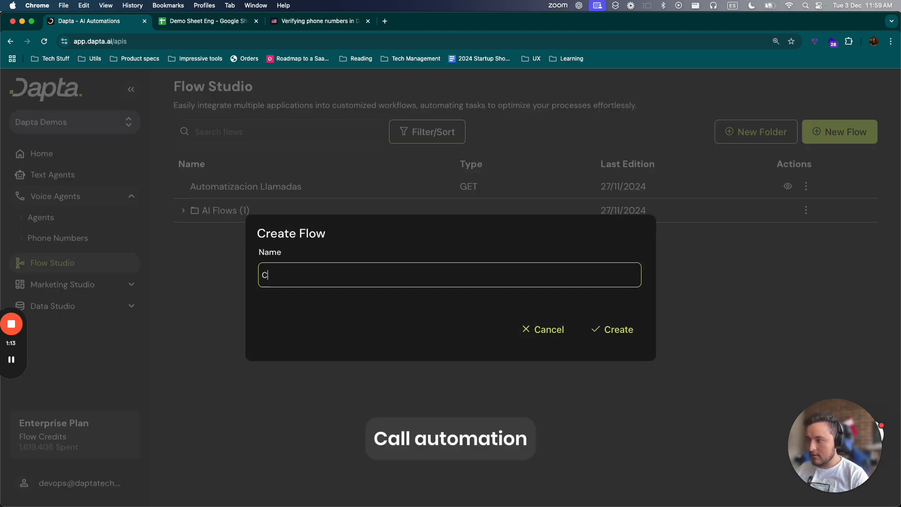
type("all automation")
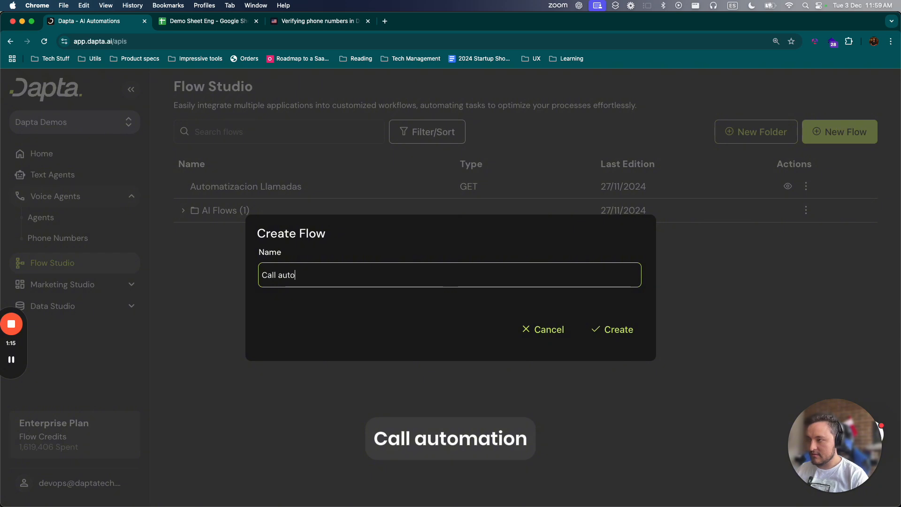
left_click(606, 328)
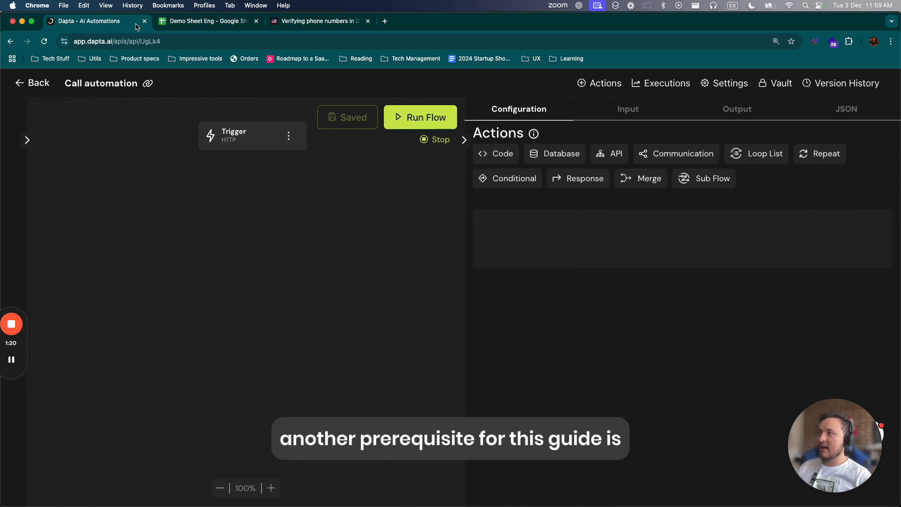
Step: Check the contact list in Demo Sheet Eng and the trigger settings of the Call automation flow in Dapta
left_click(187, 21)
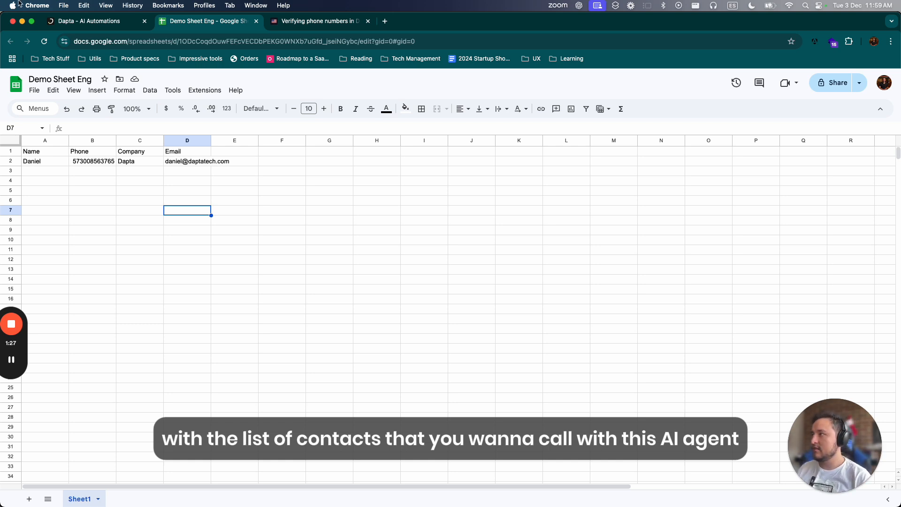
left_click(90, 21)
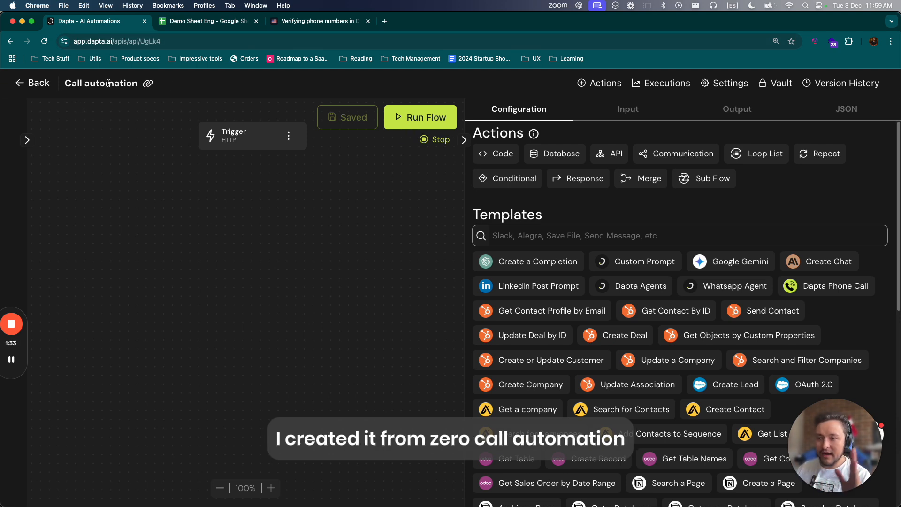
left_click(236, 129)
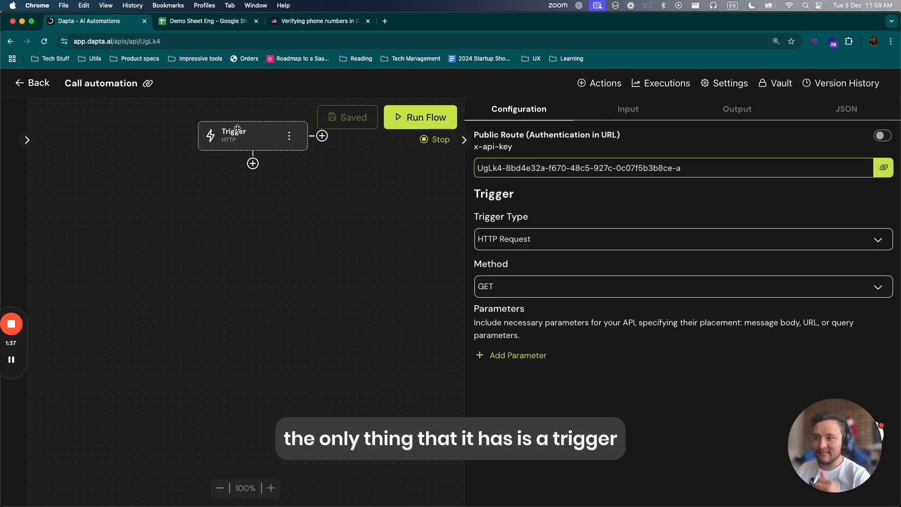
left_click(217, 203)
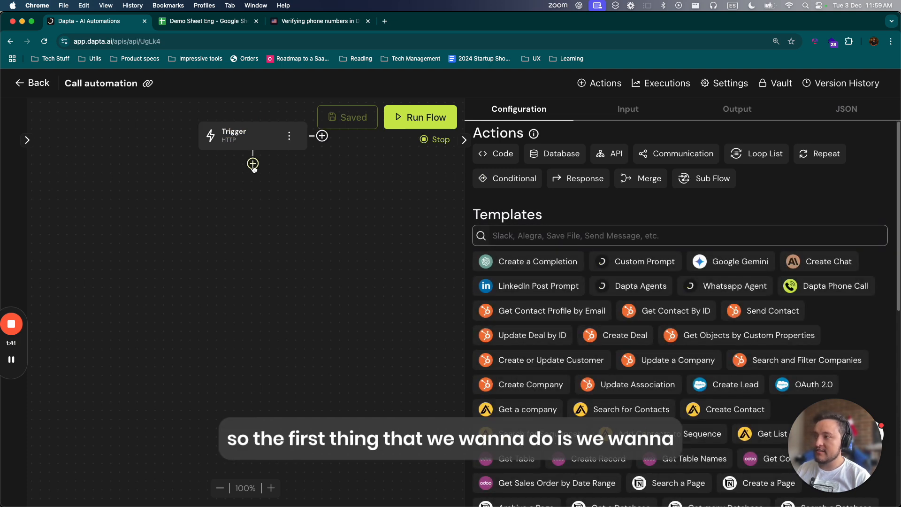
Step: Find the Google Sheets templates, add a Get Rows node below the Trigger, and save the flow
left_click(252, 163)
scroll(685, 293, "down", 5)
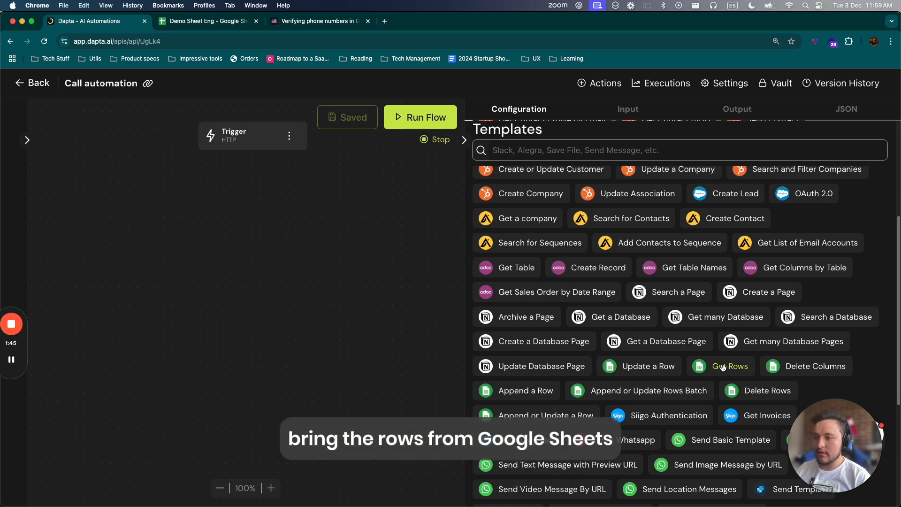
left_click(574, 153)
type("sheets")
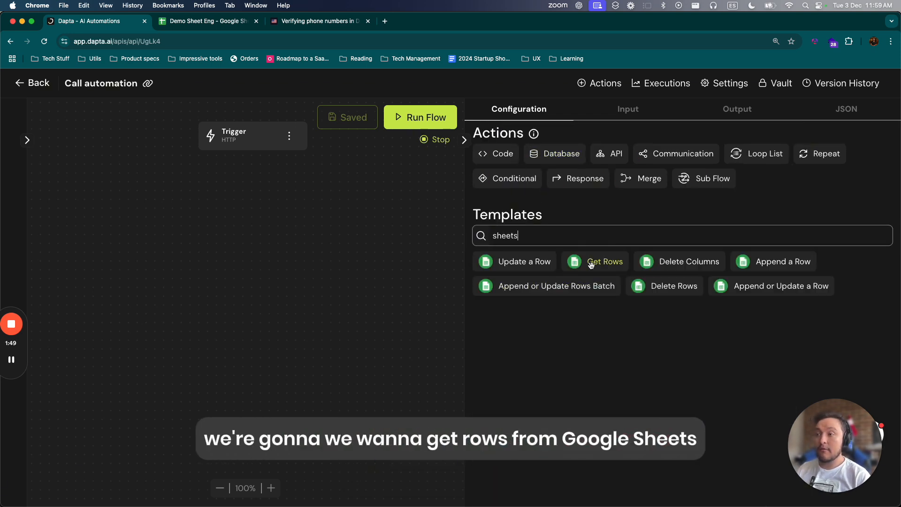
left_click_drag(586, 262, 238, 204)
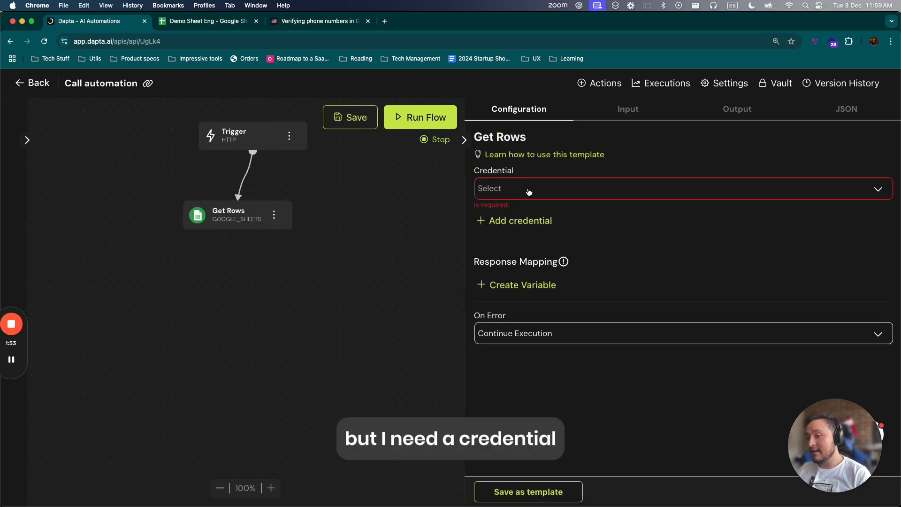
left_click(357, 116)
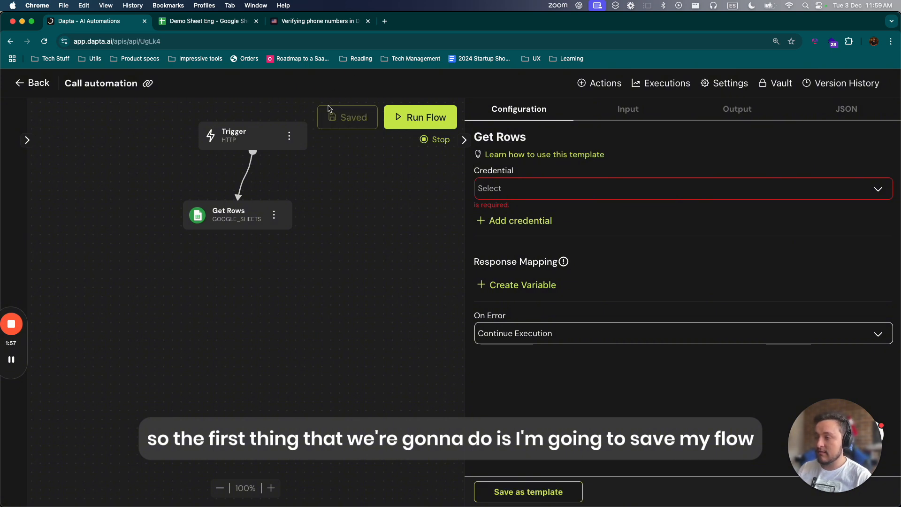
Step: Add a credential to the Get Rows node through Google Sign In, allowing Dapta access to Google Drive files and Sheets
left_click(520, 222)
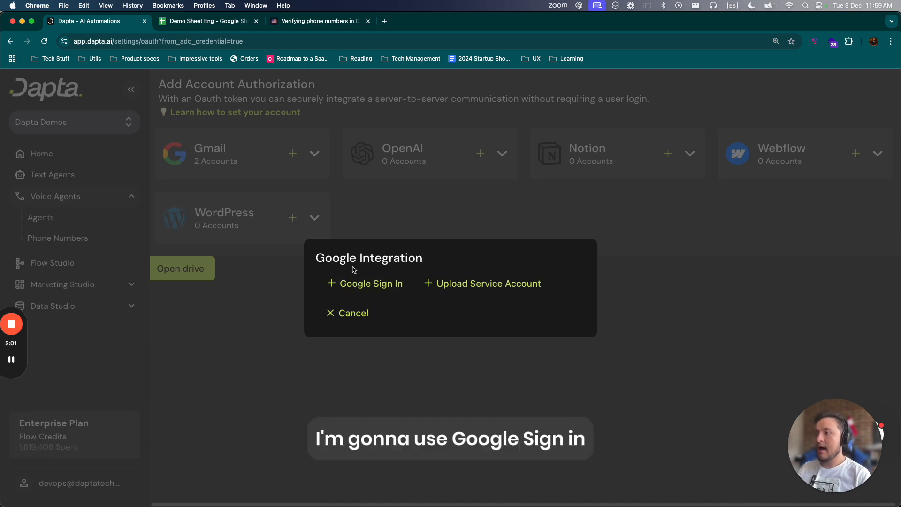
left_click(369, 284)
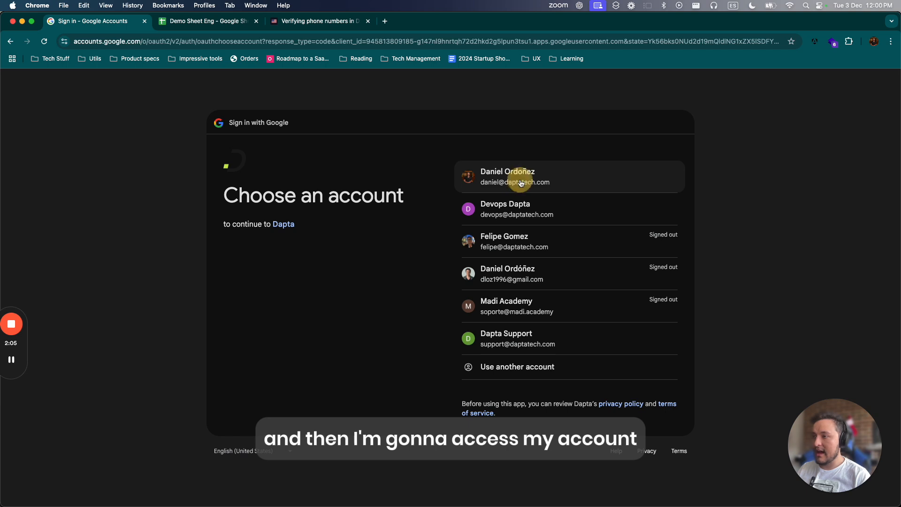
left_click(519, 177)
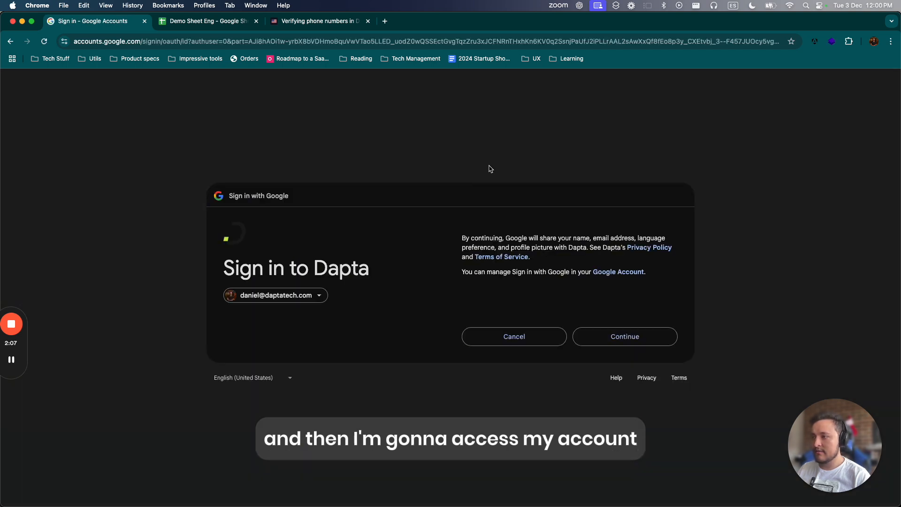
left_click(642, 339)
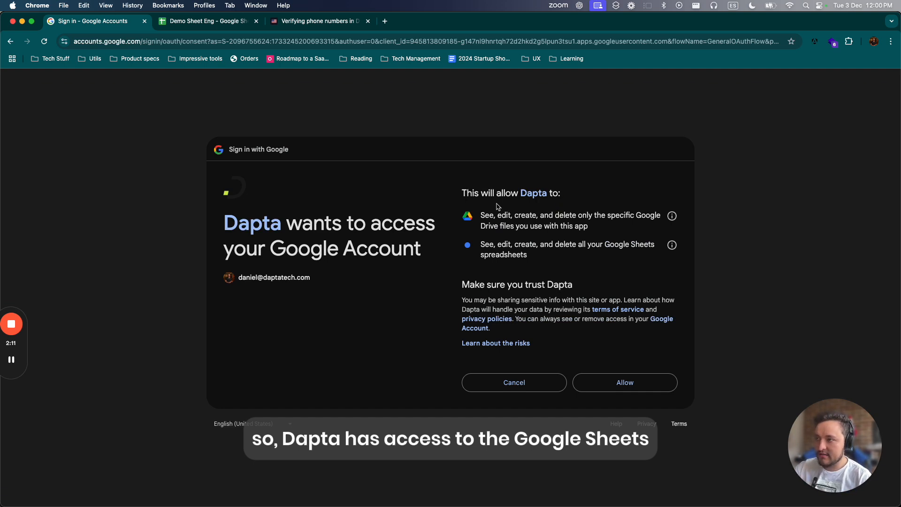
left_click_drag(481, 215, 567, 219)
left_click_drag(480, 245, 540, 256)
left_click(650, 384)
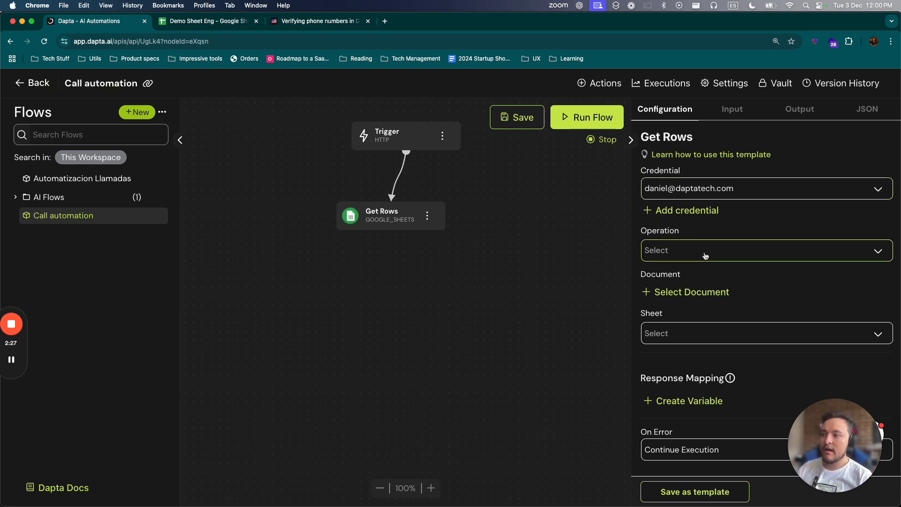
Step: Set the Get Rows node's operation to Get Row(s)
left_click(706, 254)
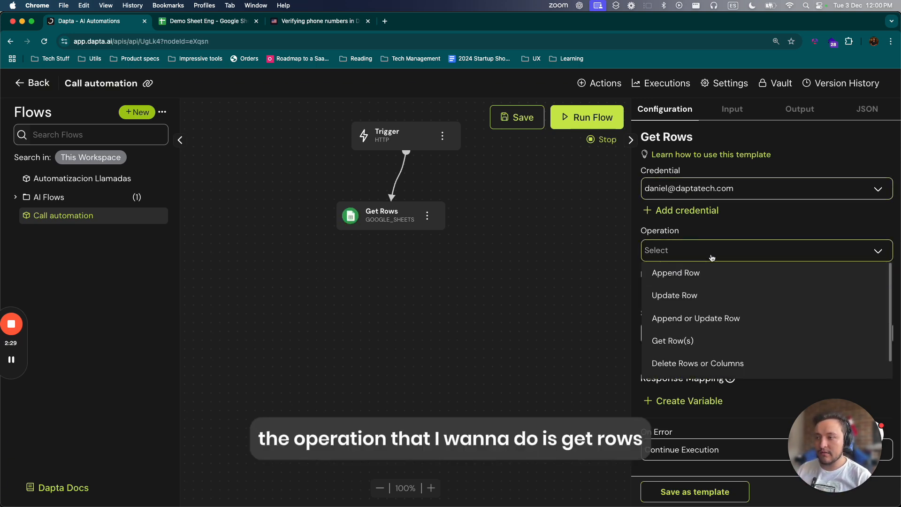
left_click(705, 341)
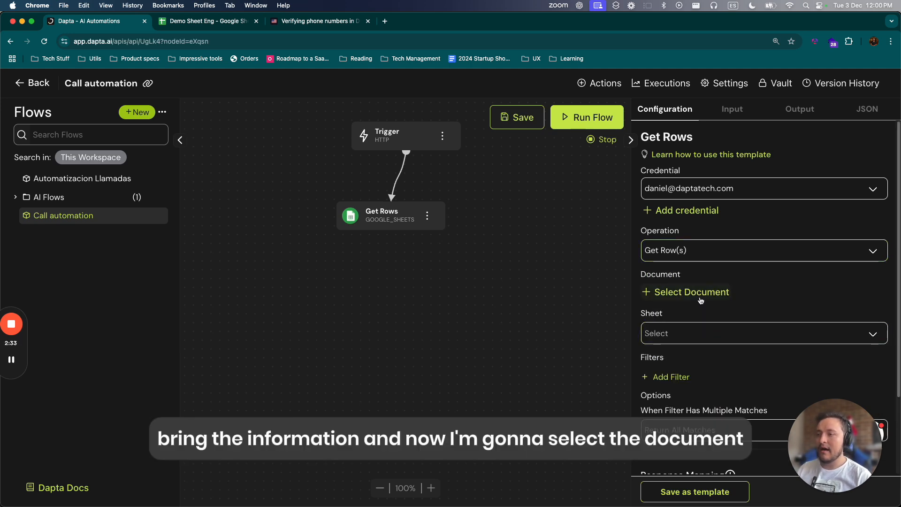
Step: Set the Get Rows node's document to Demo Sheet Eng and its sheet to Sheet1
left_click(688, 294)
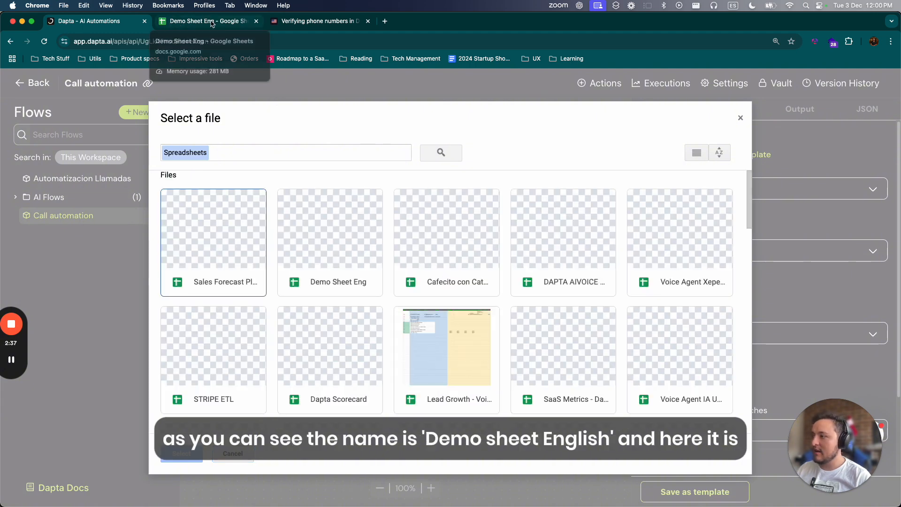
left_click(339, 235)
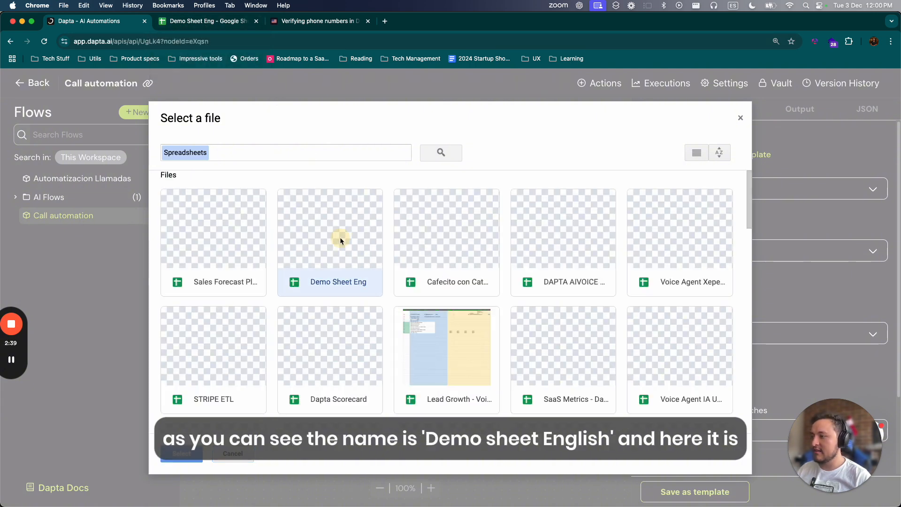
left_click(180, 455)
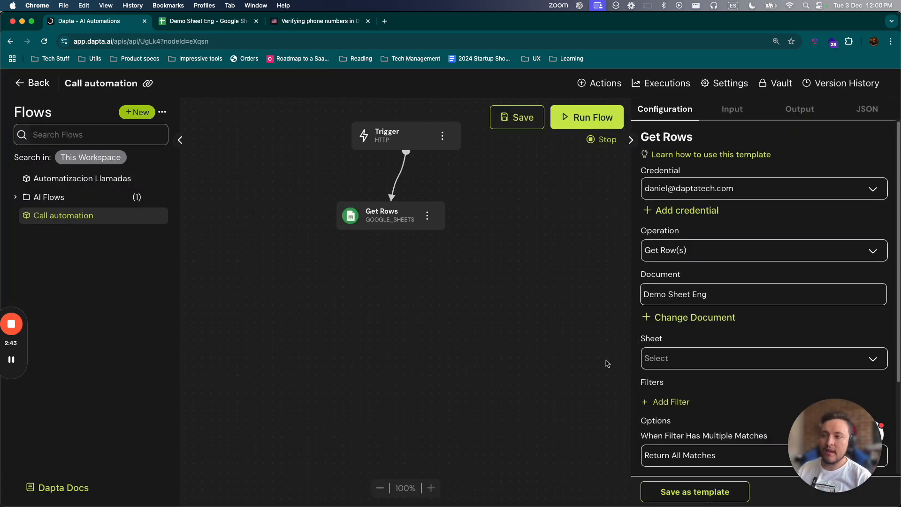
scroll(657, 281, "down", 1)
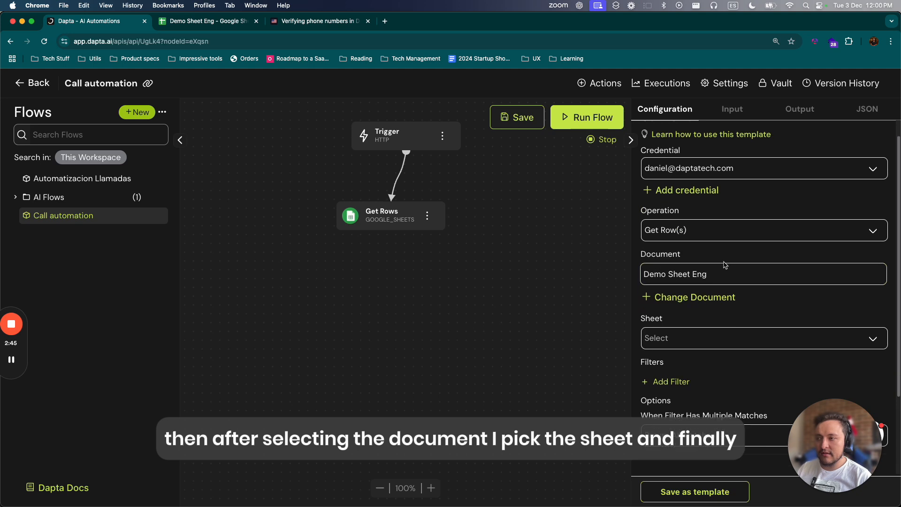
left_click(699, 330)
left_click(677, 357)
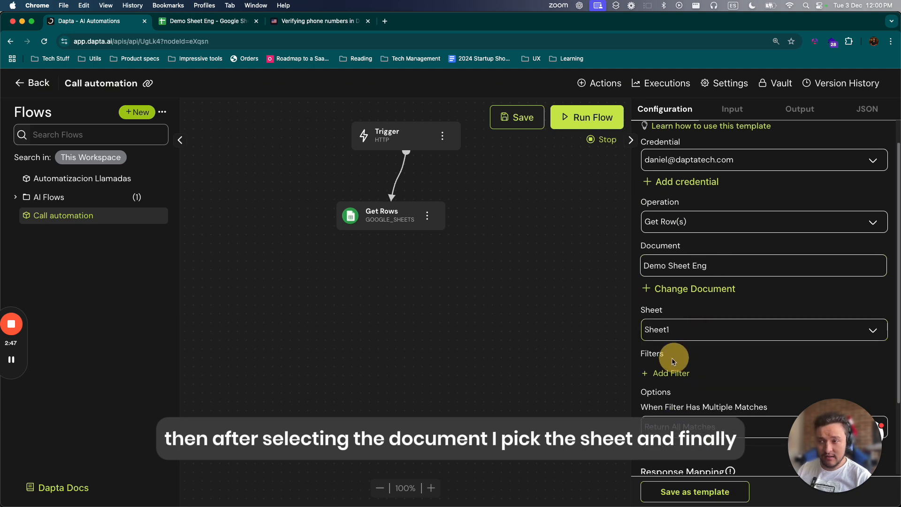
scroll(746, 341, "down", 1)
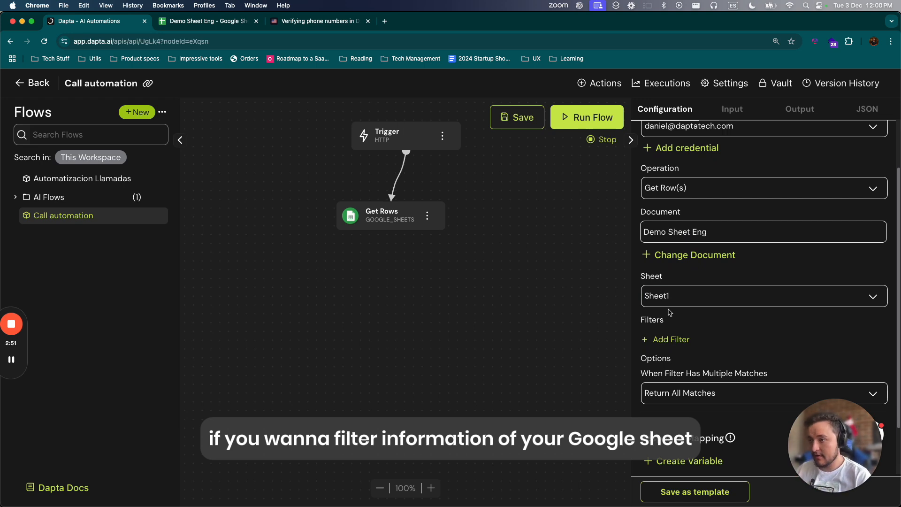
scroll(670, 312, "down", 2)
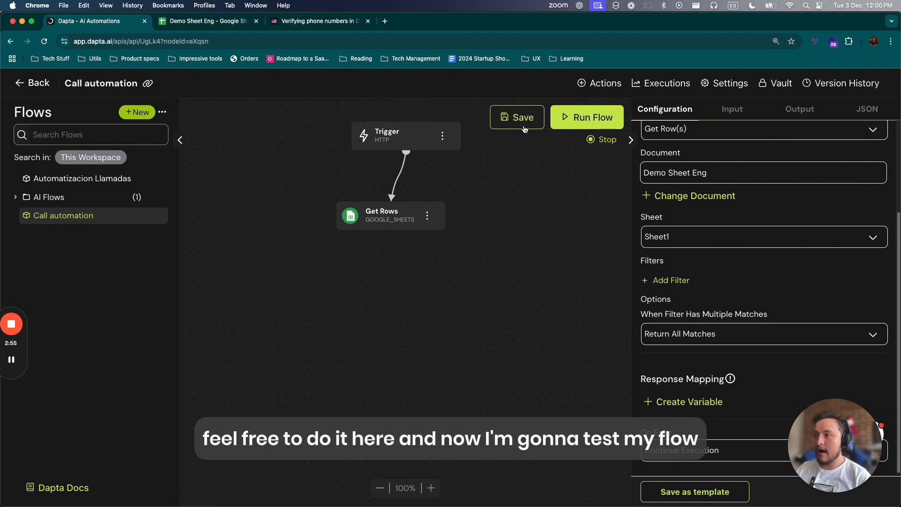
Step: Save and run the flow, and compare the first row in the get_rows output with the contacts in Demo Sheet Eng
left_click(524, 127)
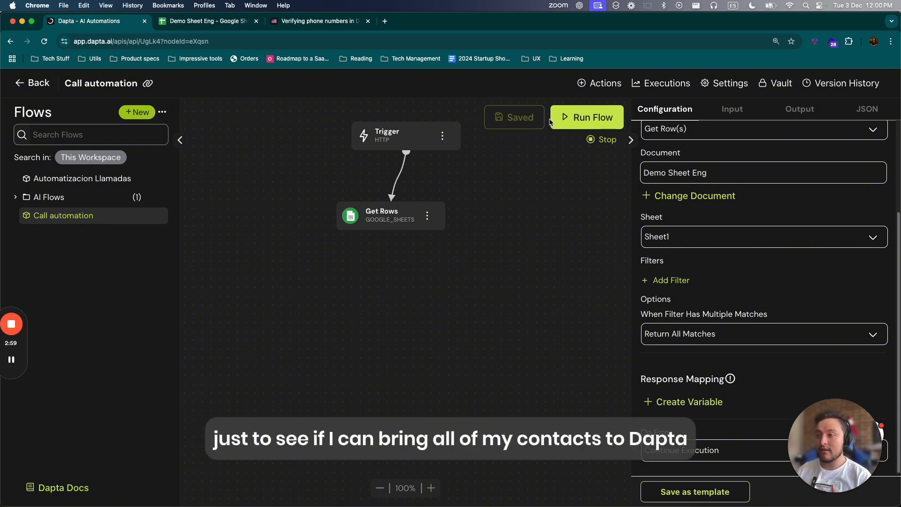
left_click(576, 118)
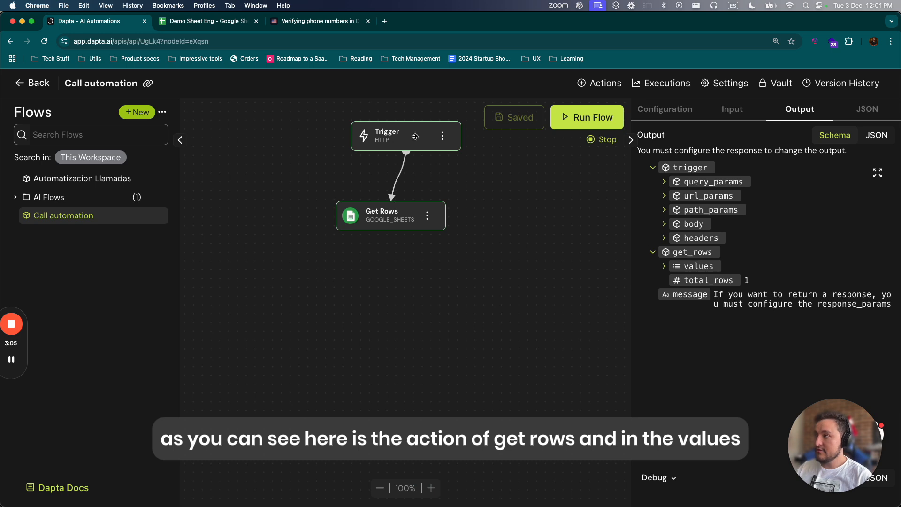
left_click(665, 266)
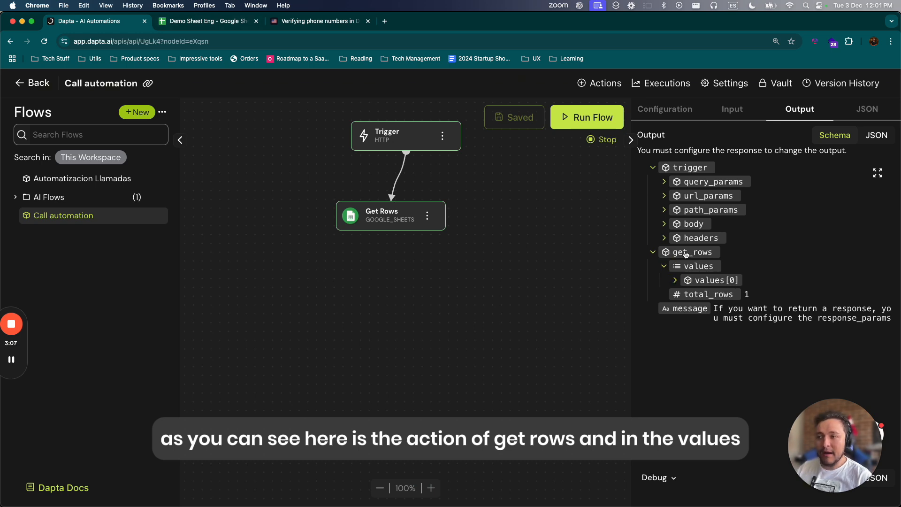
left_click(738, 281)
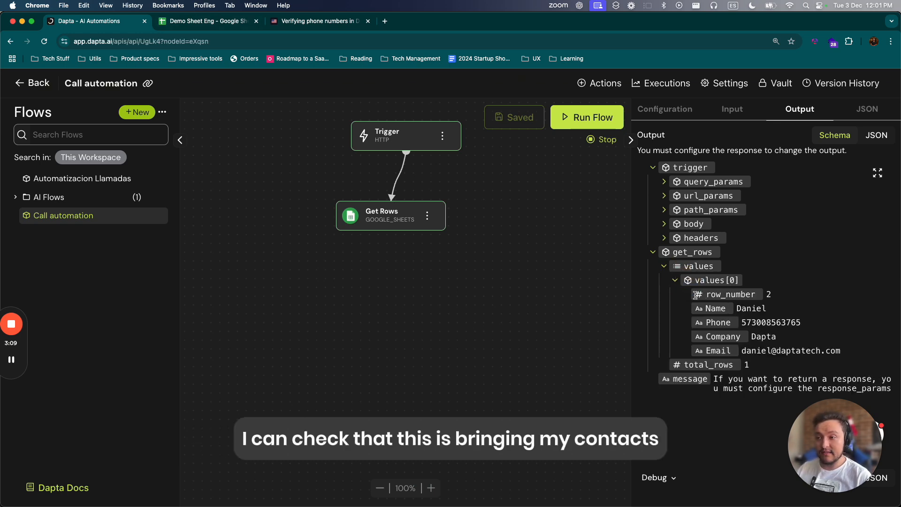
left_click(179, 22)
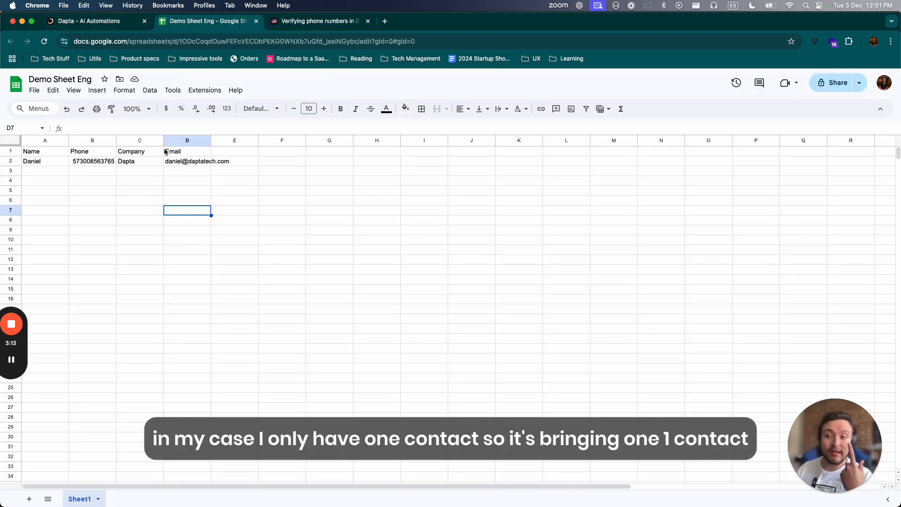
left_click(78, 20)
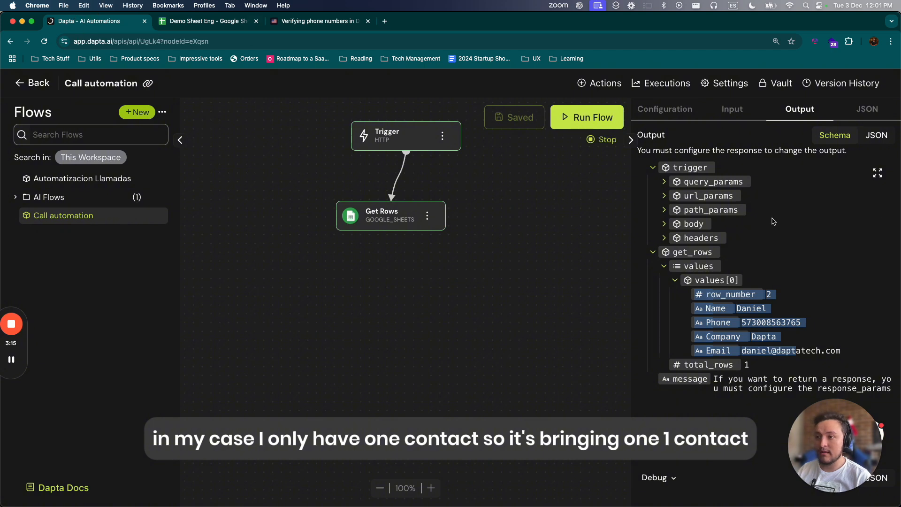
left_click(187, 23)
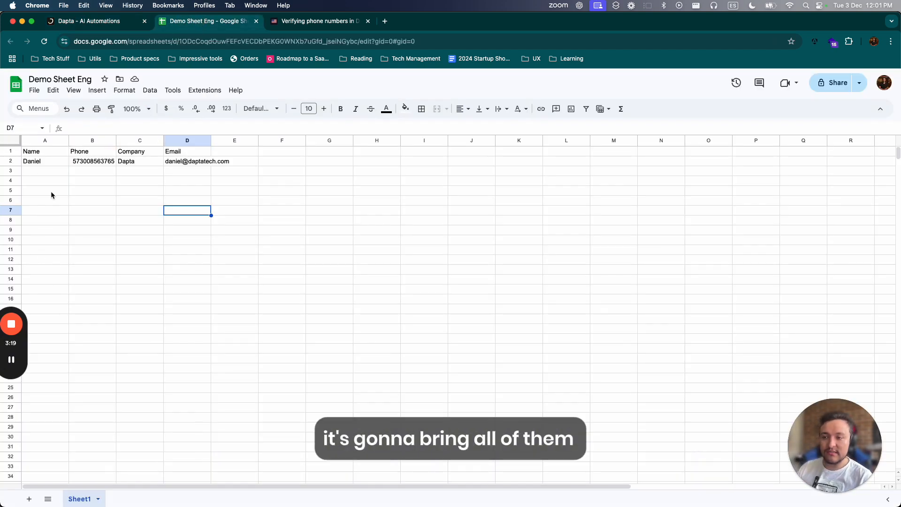
left_click(80, 20)
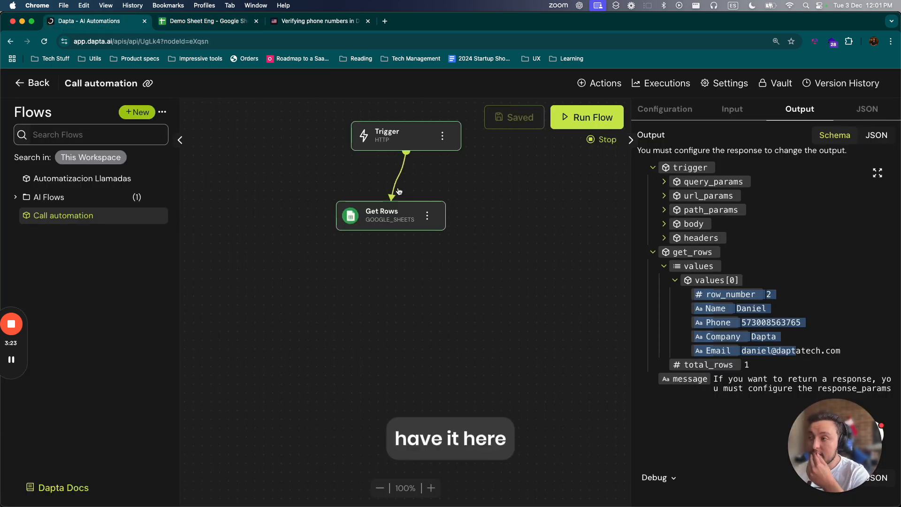
Step: Add a Loop List action below the Get Rows node
mouse_move(391, 214)
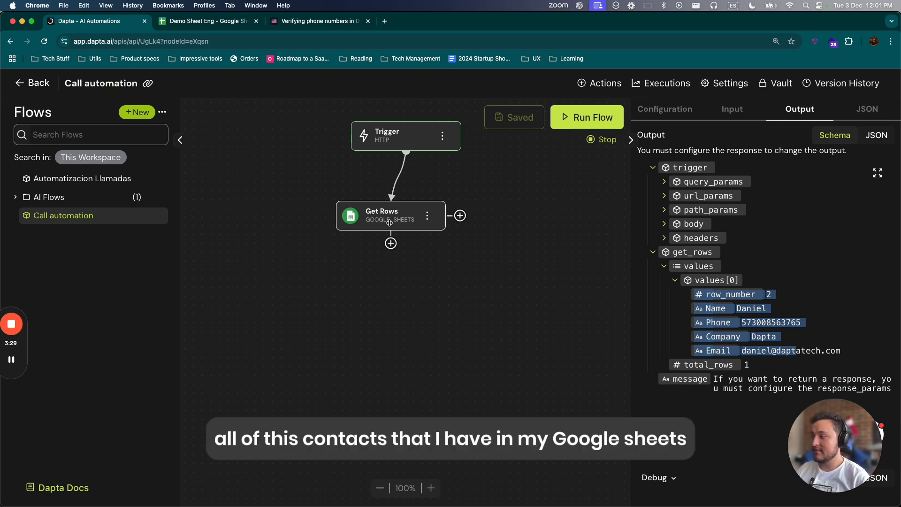
left_click(391, 243)
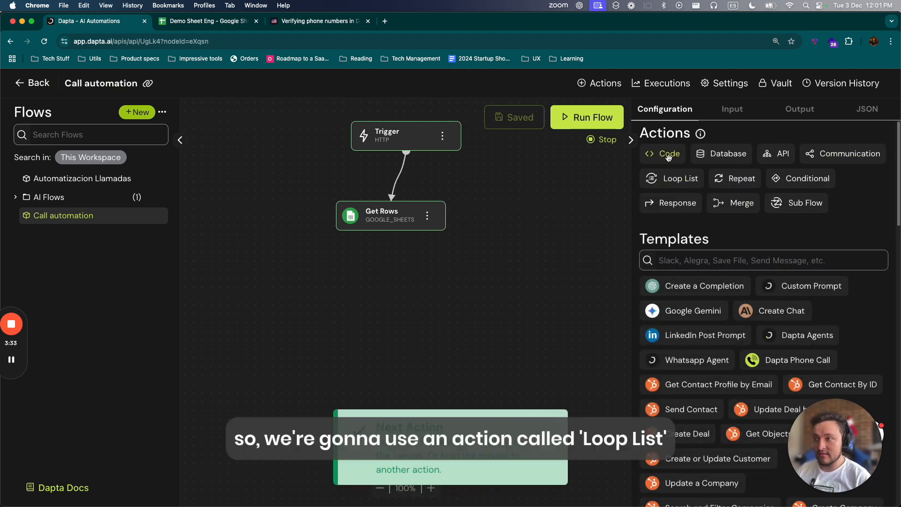
left_click_drag(671, 178, 382, 271)
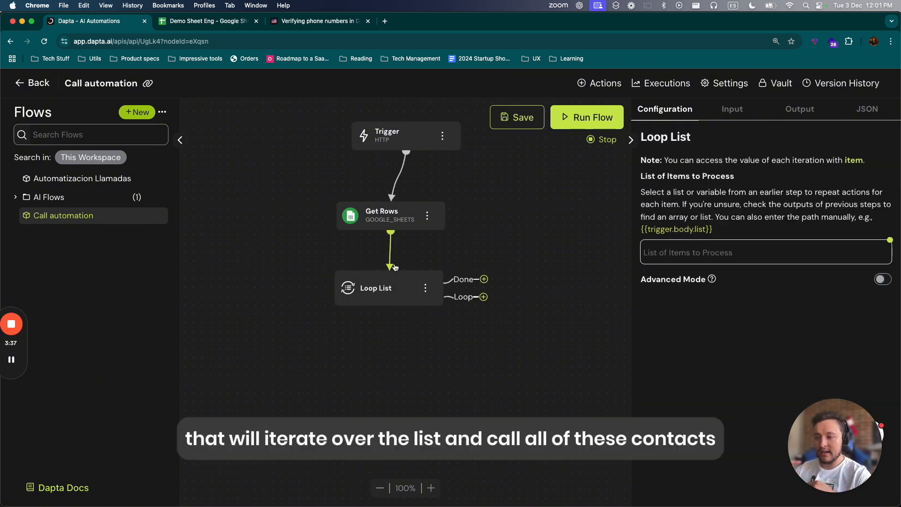
Step: Add a Dapta Phone Call node to the Loop branch of Loop List and look at its From Number and To Number settings
left_click(484, 298)
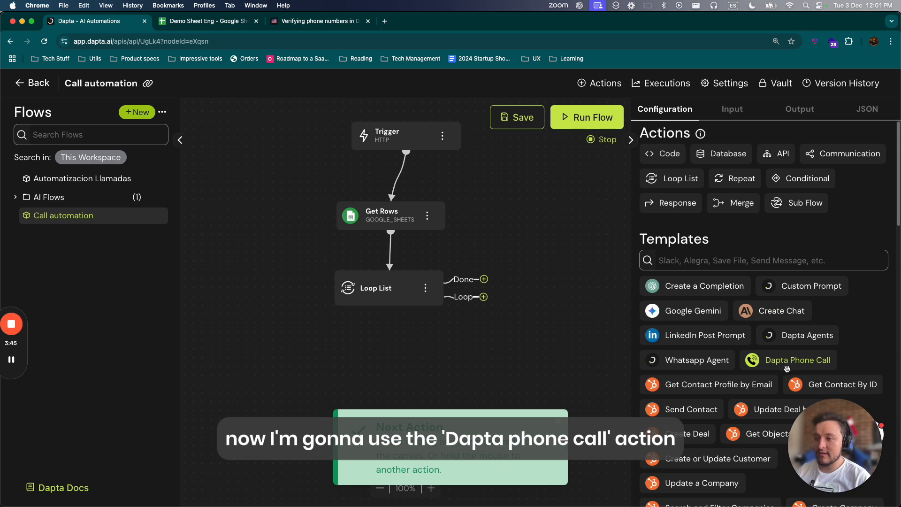
left_click_drag(791, 364, 393, 377)
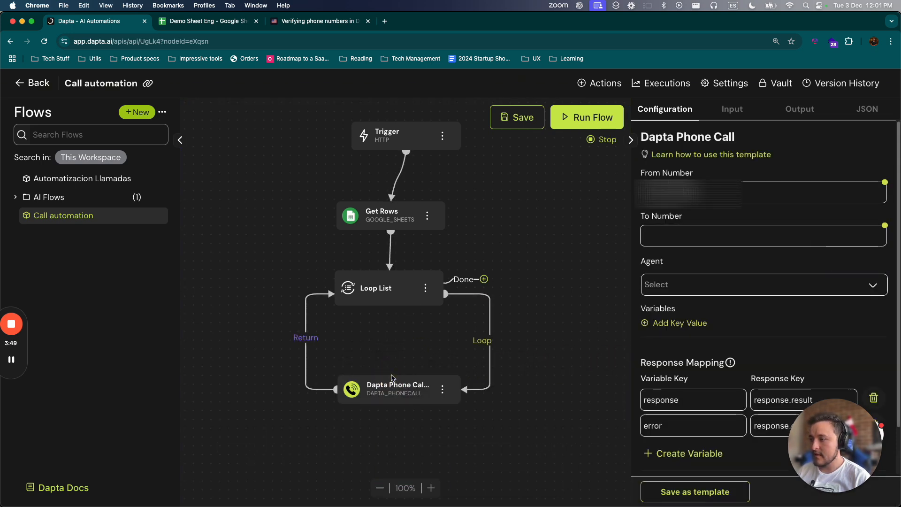
left_click(756, 201)
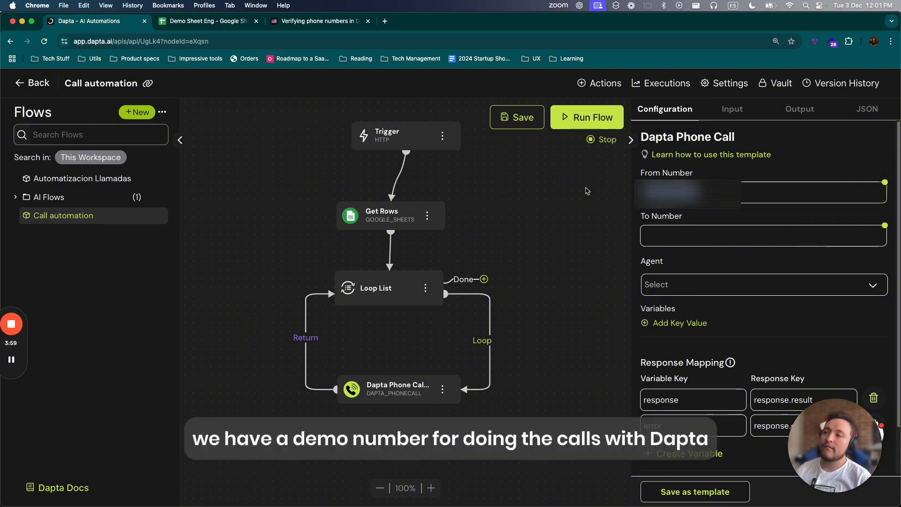
left_click(735, 235)
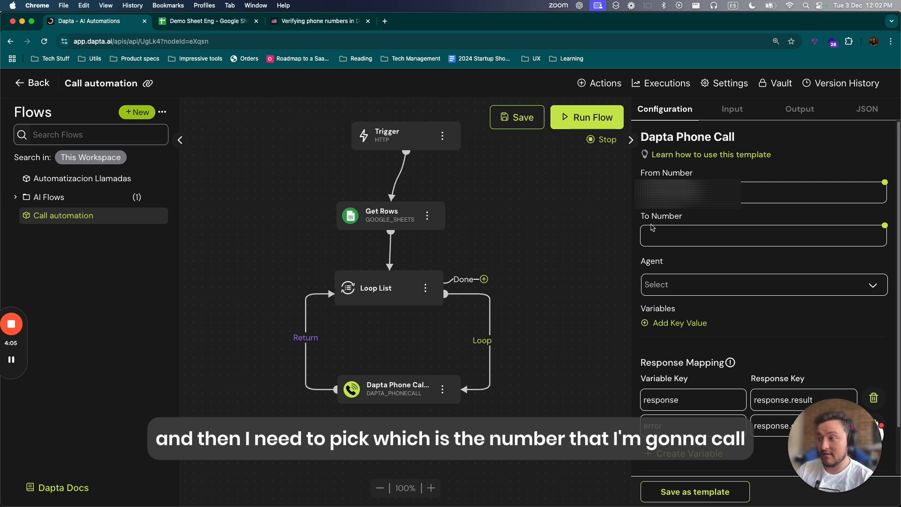
Step: Set the Loop List's list of items to process to {{get_rows}}
left_click(360, 284)
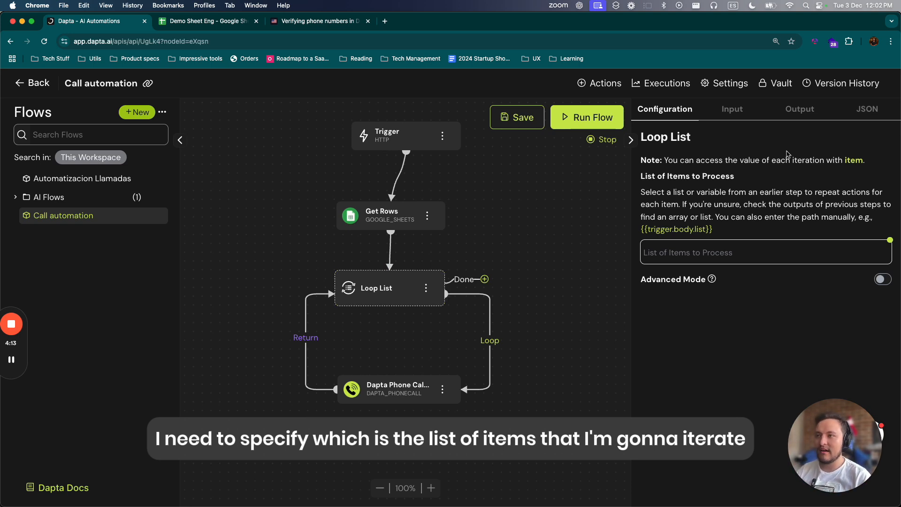
left_click(888, 241)
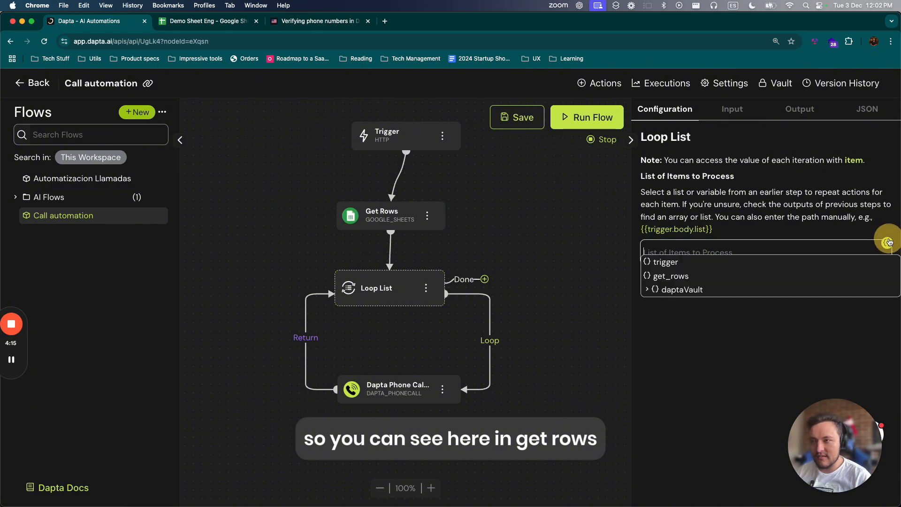
left_click(702, 277)
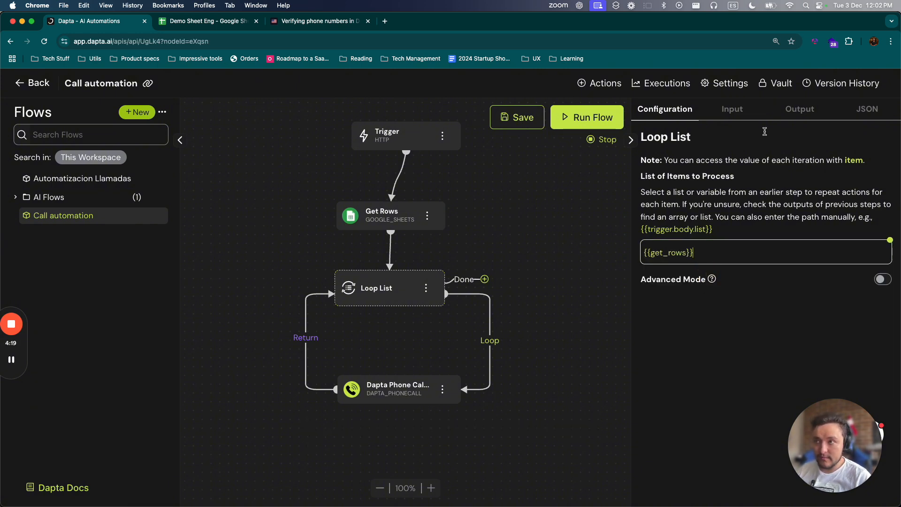
Step: Examine the values list under get_rows in the flow output and extend the Loop List's items to {{get_rows.values}}
left_click(788, 117)
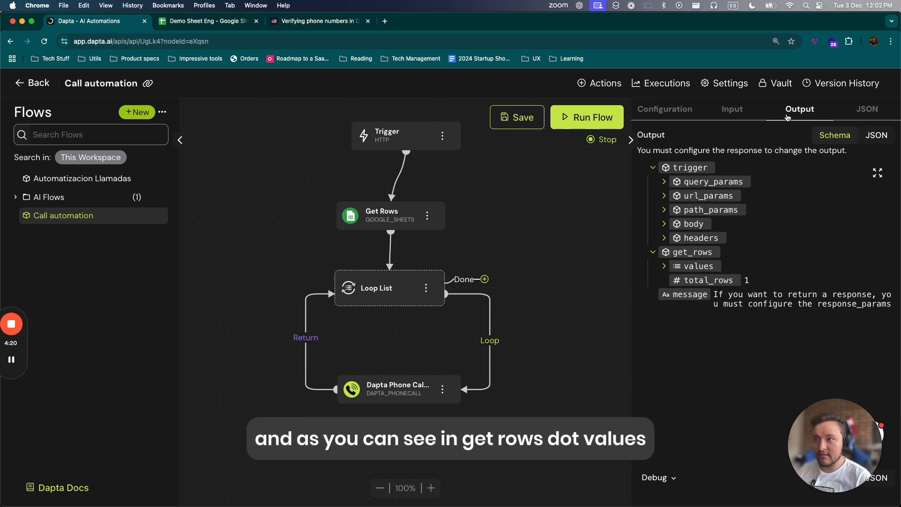
left_click(686, 268)
left_click(689, 280)
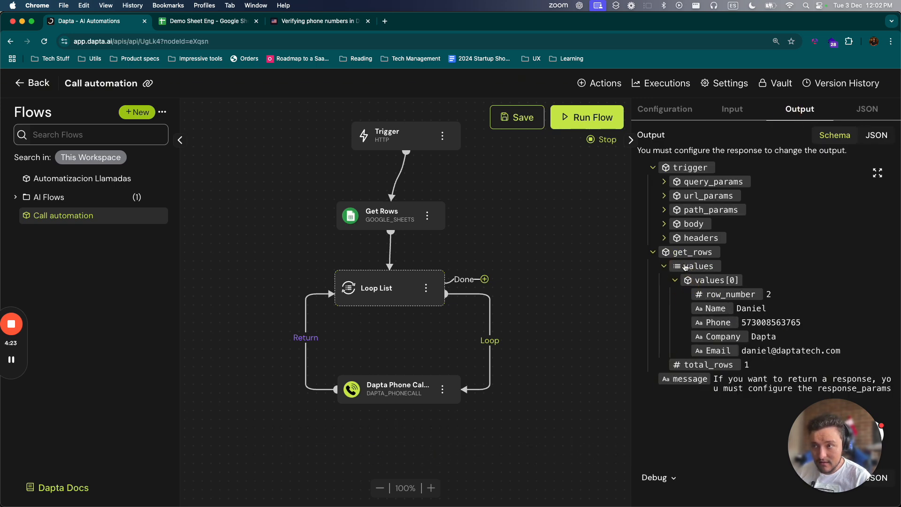
left_click(685, 268)
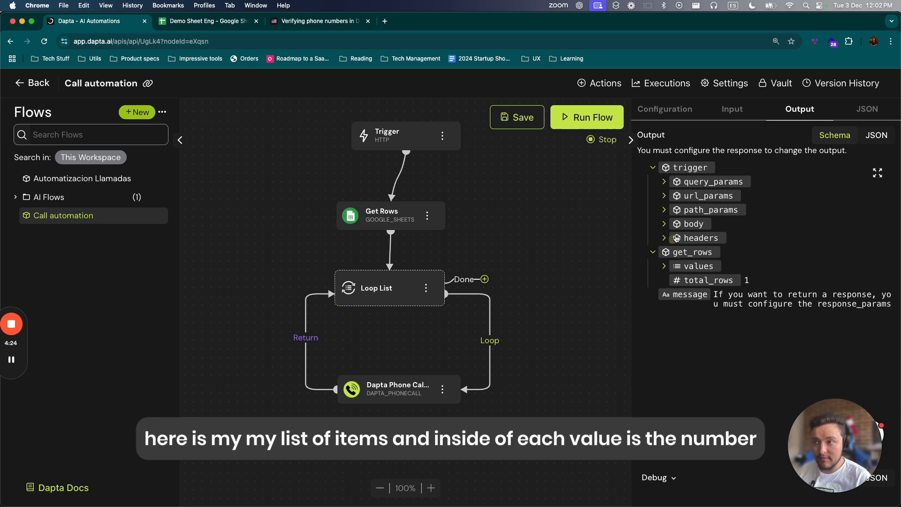
left_click(686, 268)
left_click(689, 280)
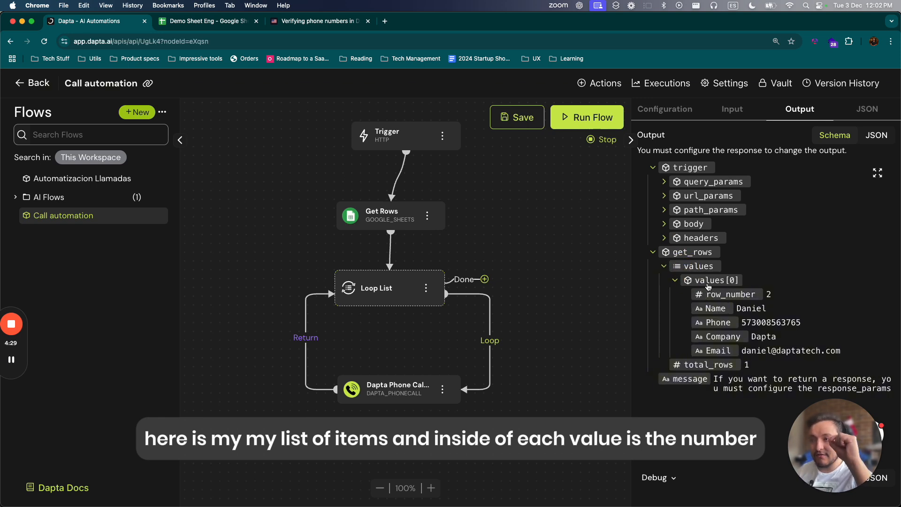
left_click(381, 294)
left_click(689, 254)
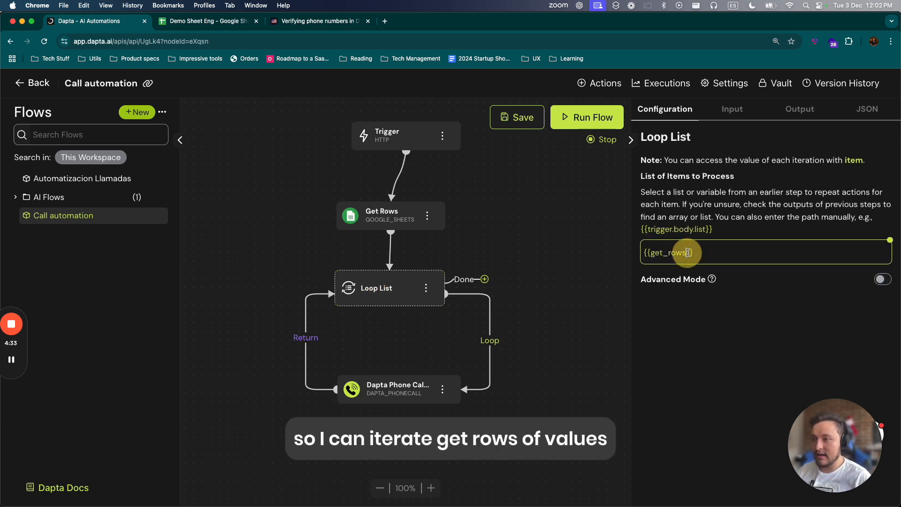
type(".values")
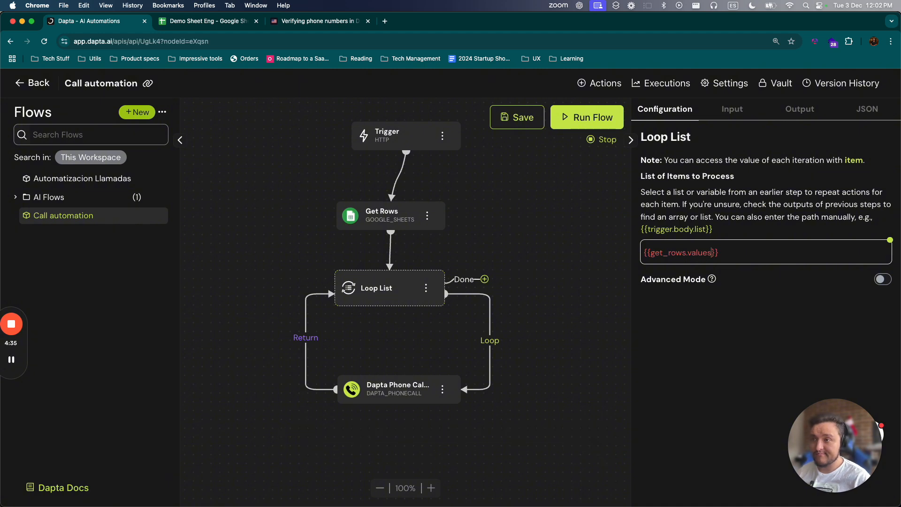
left_click(578, 226)
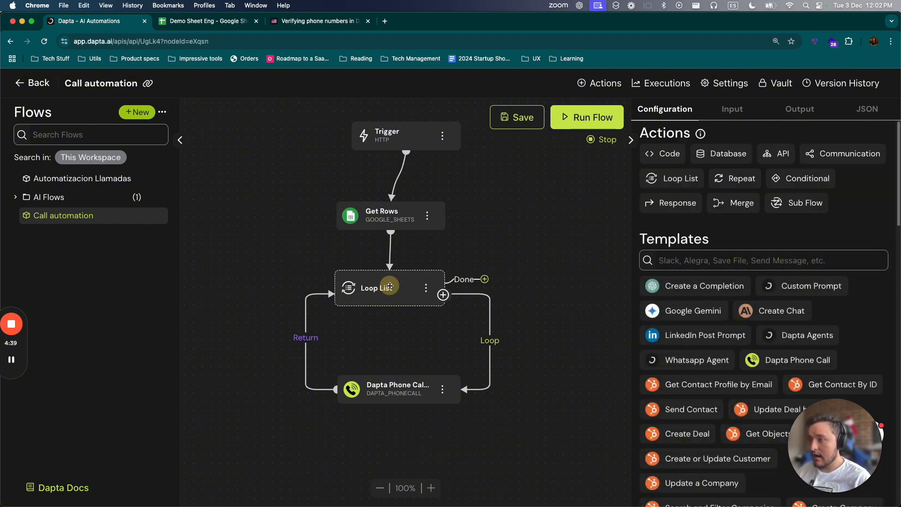
left_click(390, 282)
Step: Set the Dapta Phone Call node's To Number to the loop item variable {{loop_list.item}}
left_click(436, 390)
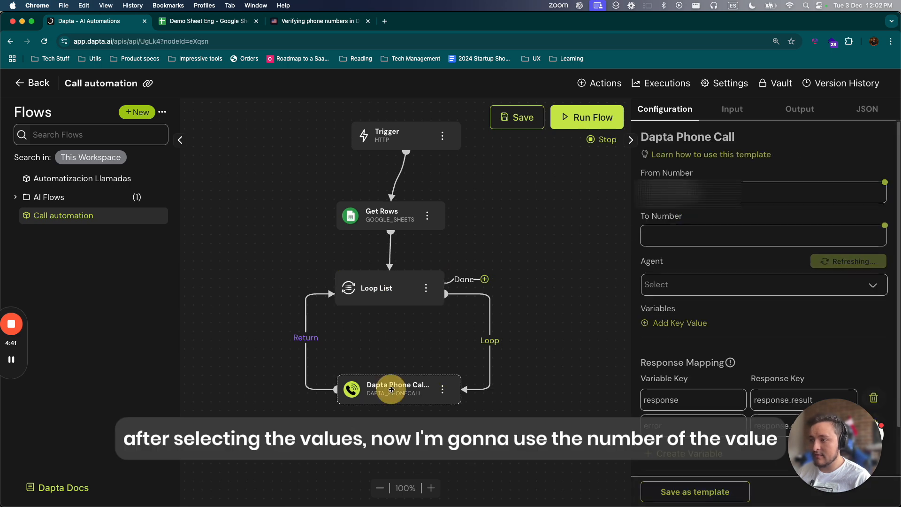
left_click(885, 226)
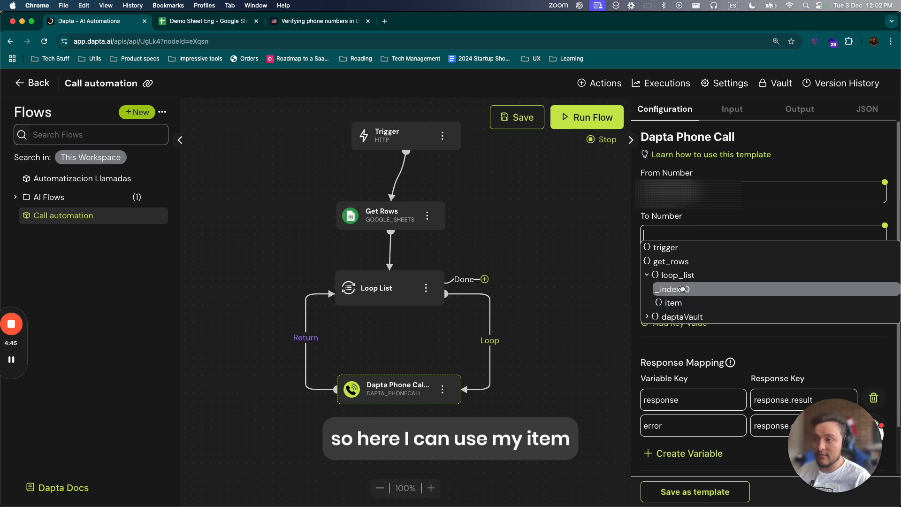
left_click(674, 302)
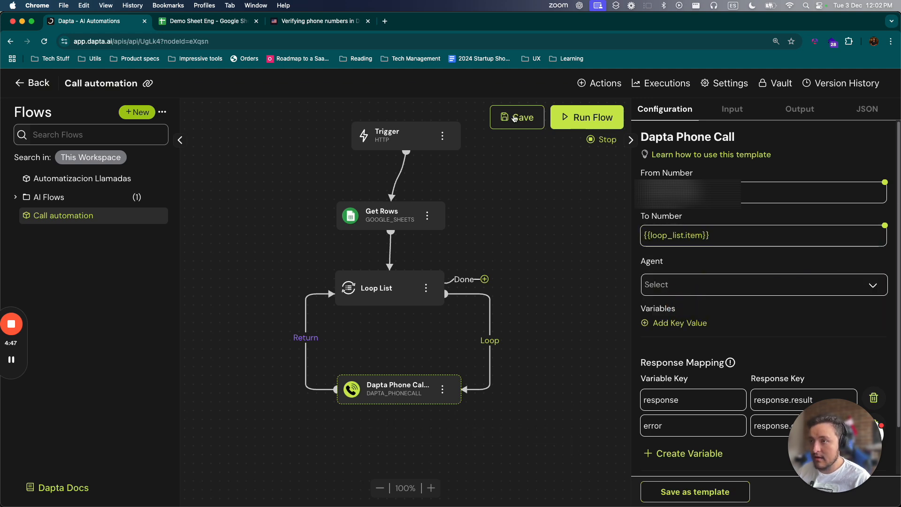
Step: Check the Phone column header in the Demo Sheet Eng spreadsheet and extend the call's To Number to {{loop_list.item.Phone}}
left_click(207, 21)
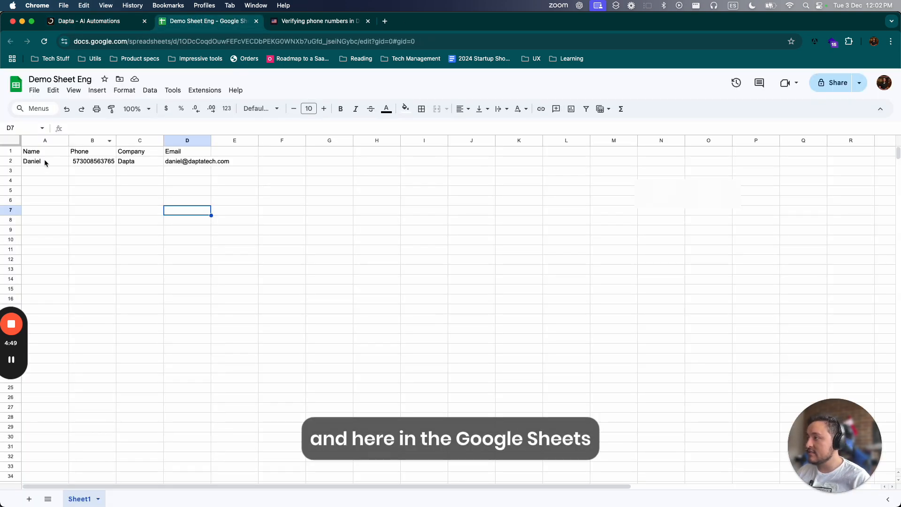
left_click(72, 155)
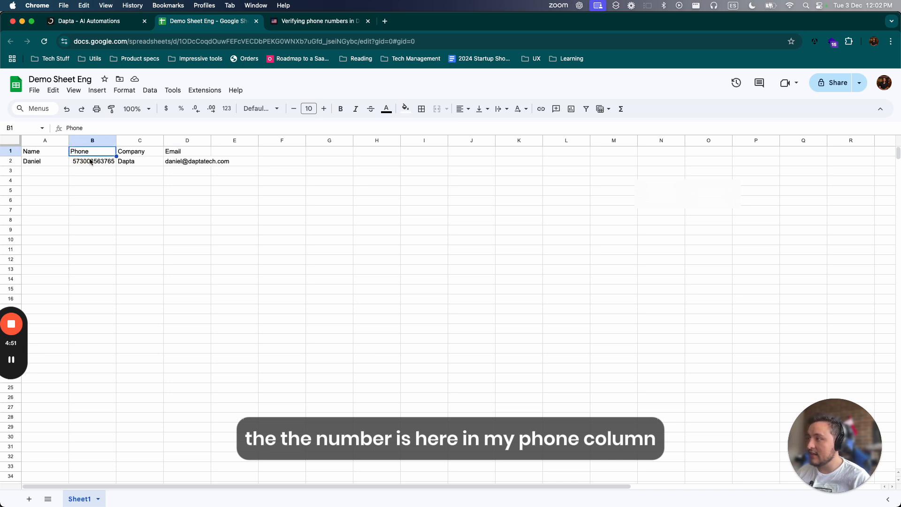
left_click(83, 23)
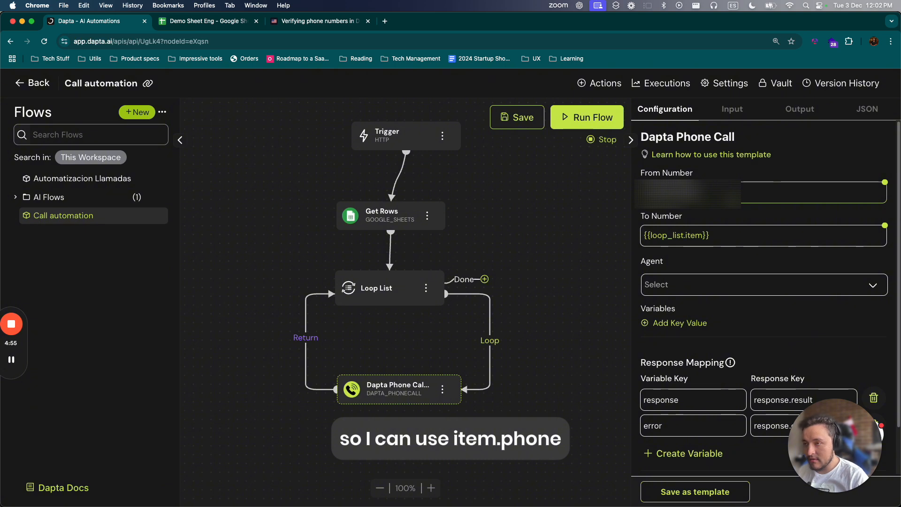
left_click(703, 235)
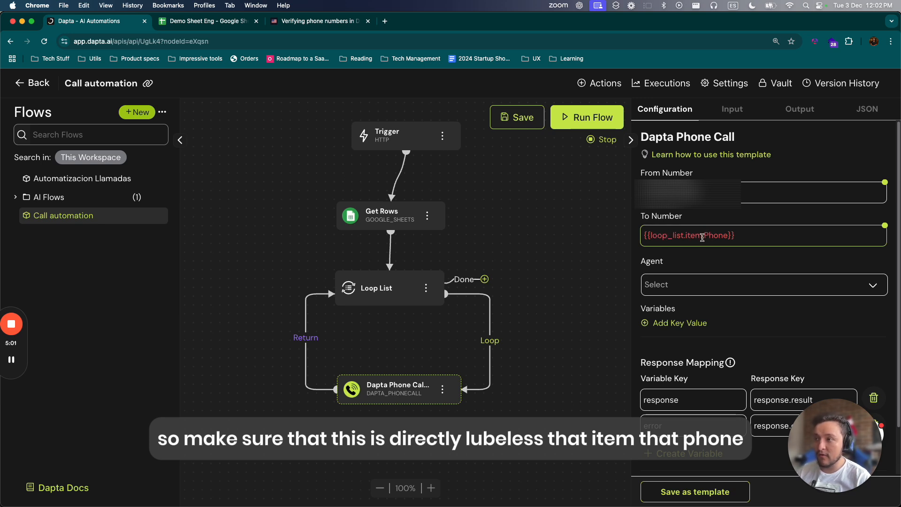
Step: Prefix the To Number variable with a plus sign, and check the format of the phone value in the contact sheet
left_click_drag(649, 193, 640, 191)
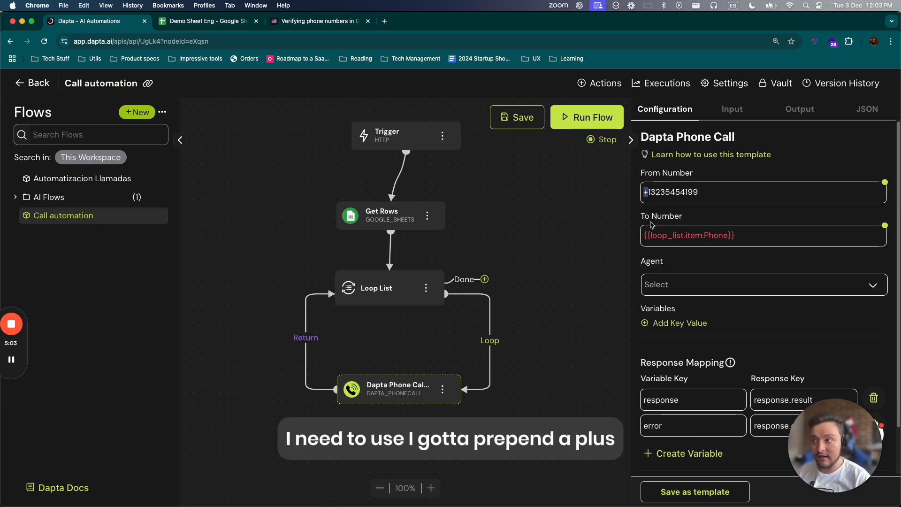
left_click(643, 234)
type("+")
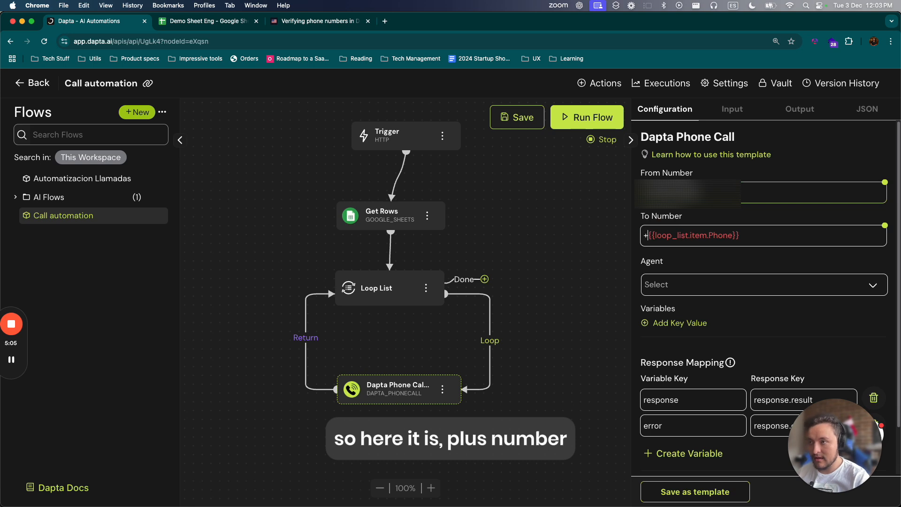
left_click_drag(648, 235, 773, 238)
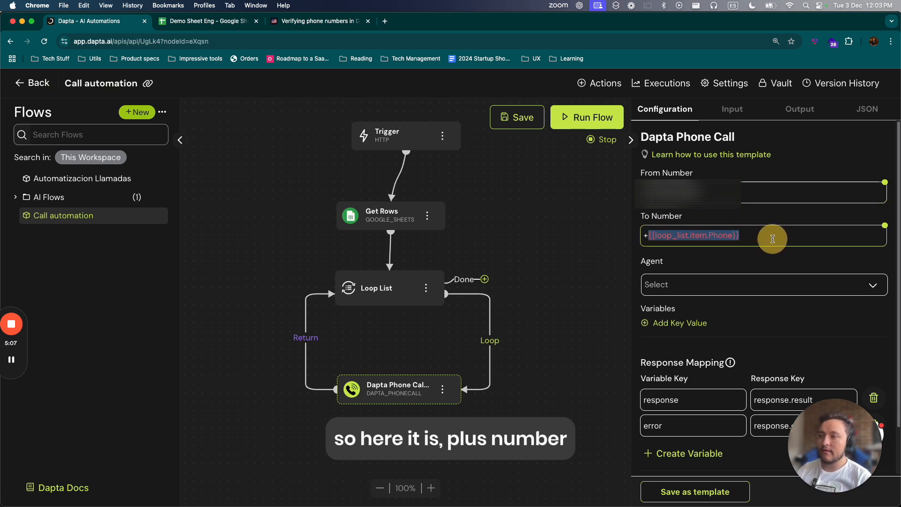
left_click(178, 22)
left_click(93, 163)
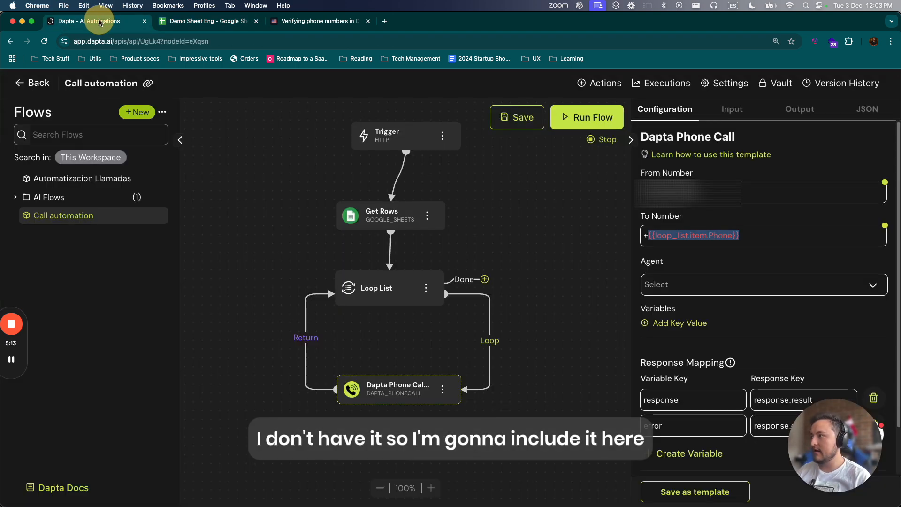
left_click(100, 21)
Step: Choose Daniels Assistant as the agent for the Dapta Phone Call node
left_click(665, 262)
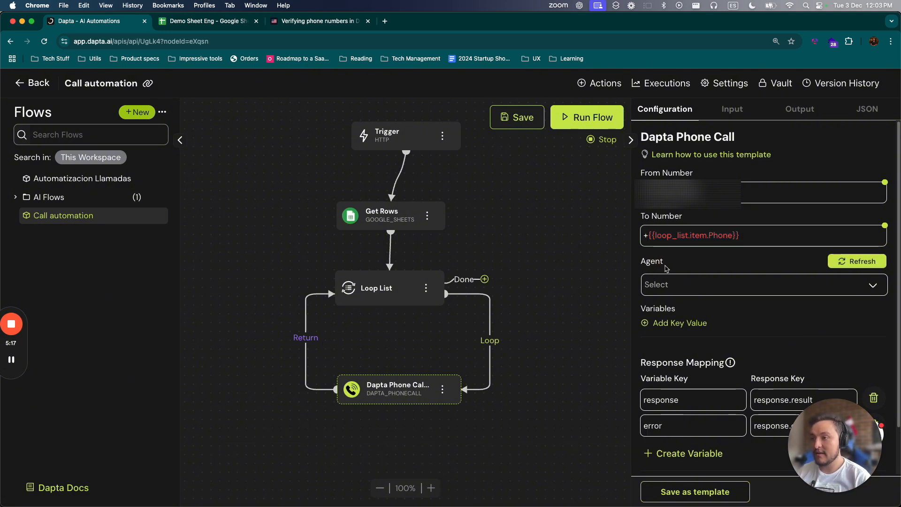
left_click(667, 284)
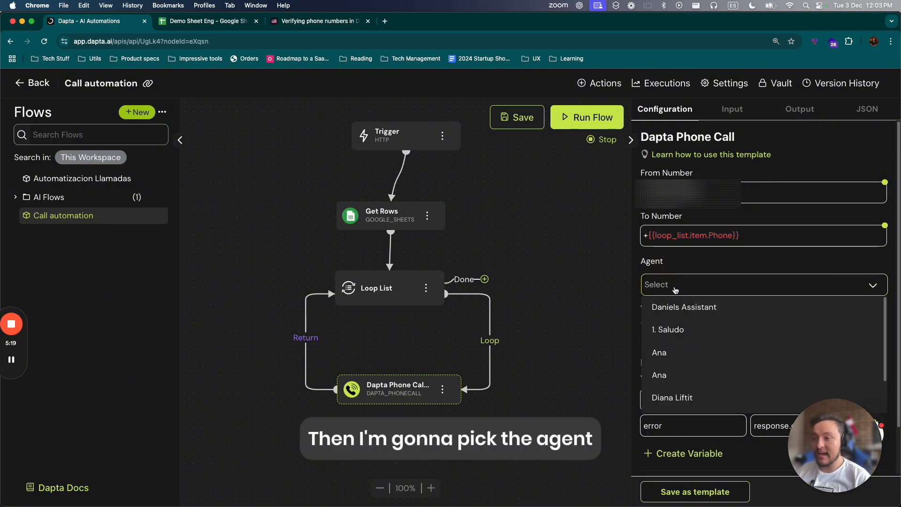
left_click(680, 318)
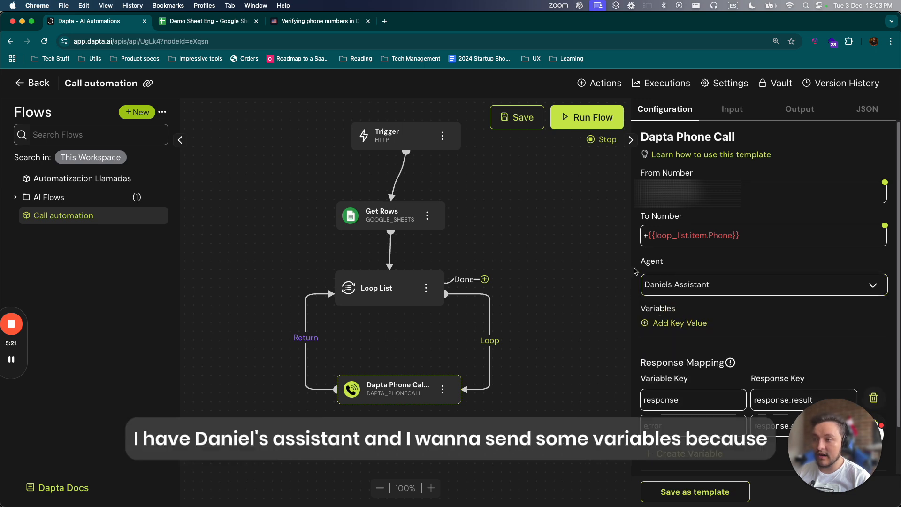
scroll(681, 289, "down", 1)
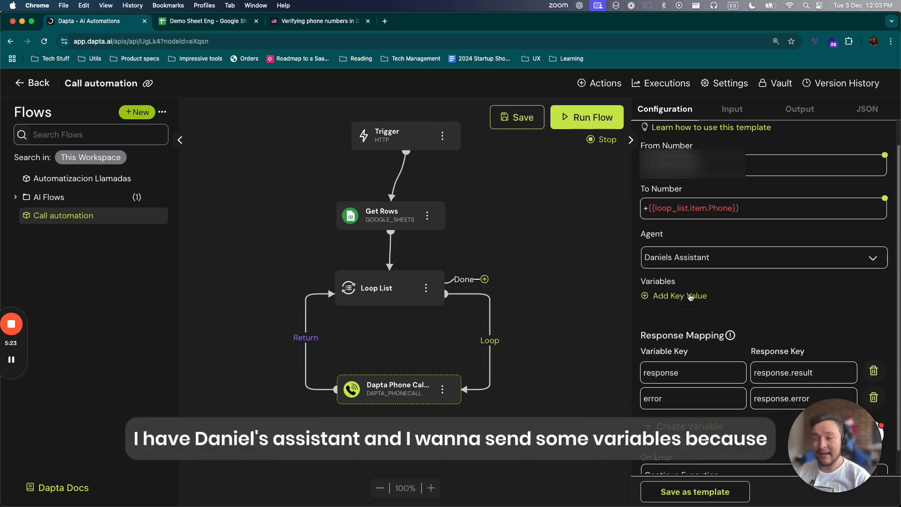
left_click(689, 297)
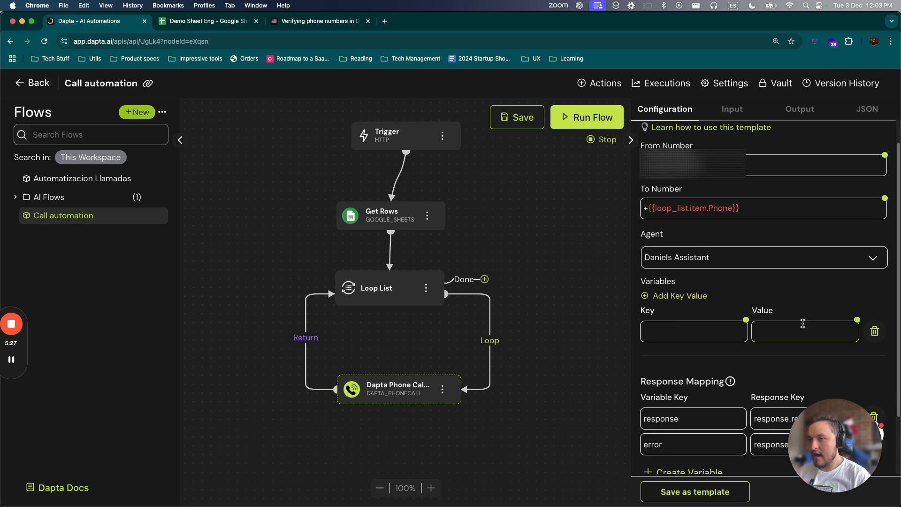
left_click(875, 333)
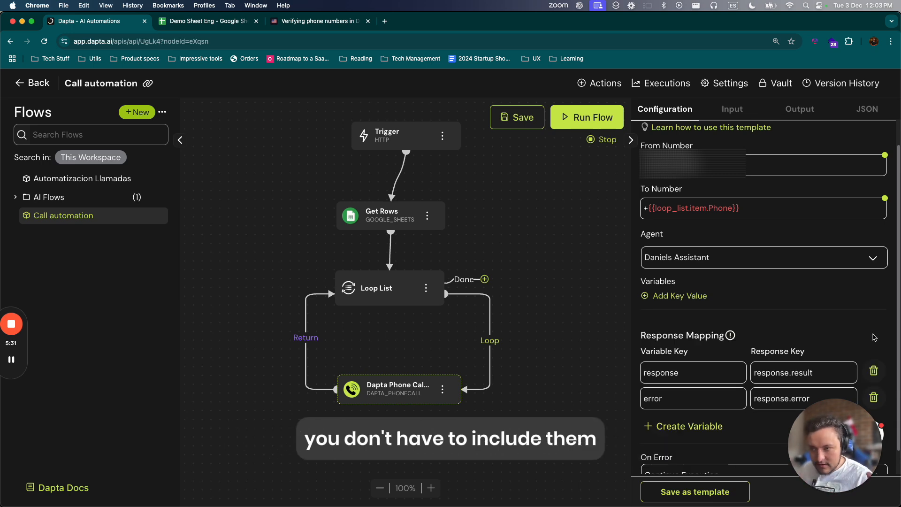
Step: Add a key-value variable row to the Dapta Phone Call node and start entering its key
left_click(664, 302)
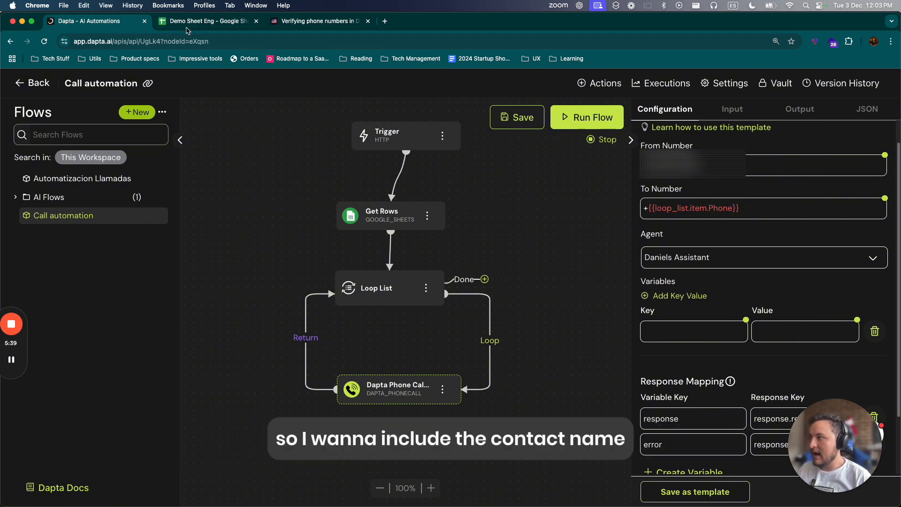
left_click(680, 335)
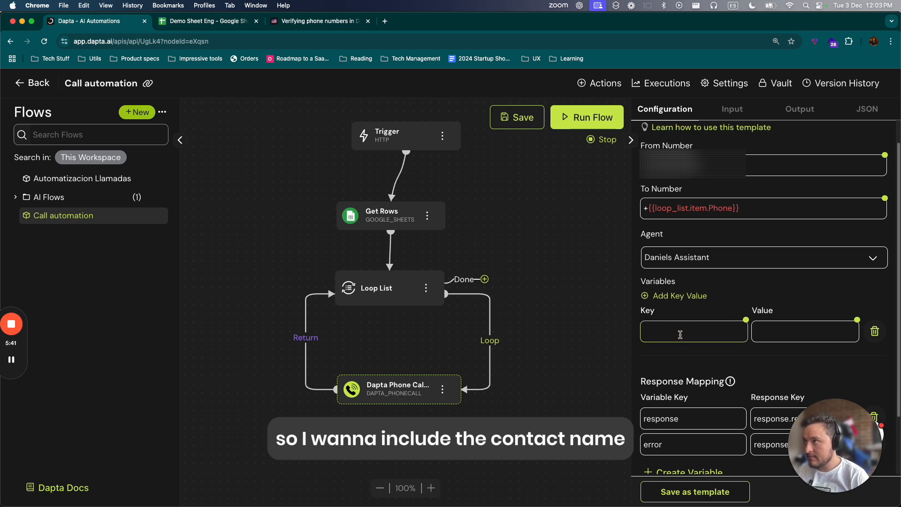
type("cont")
Step: Open app.dapta.ai in a second browser tab and examine the contact variables used in the instructions of Daniels Assistant
key("super+t")
type("app.dapta.ai")
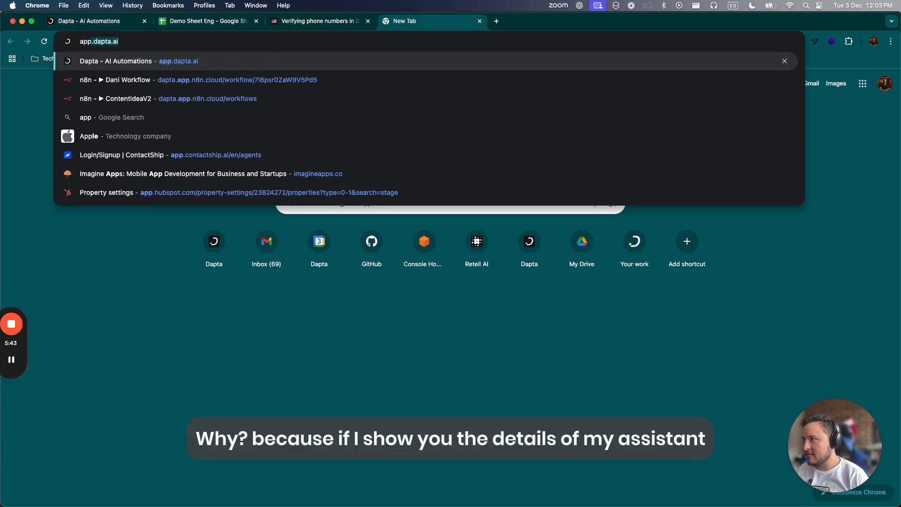
key("Return")
left_click_drag(395, 19, 177, 22)
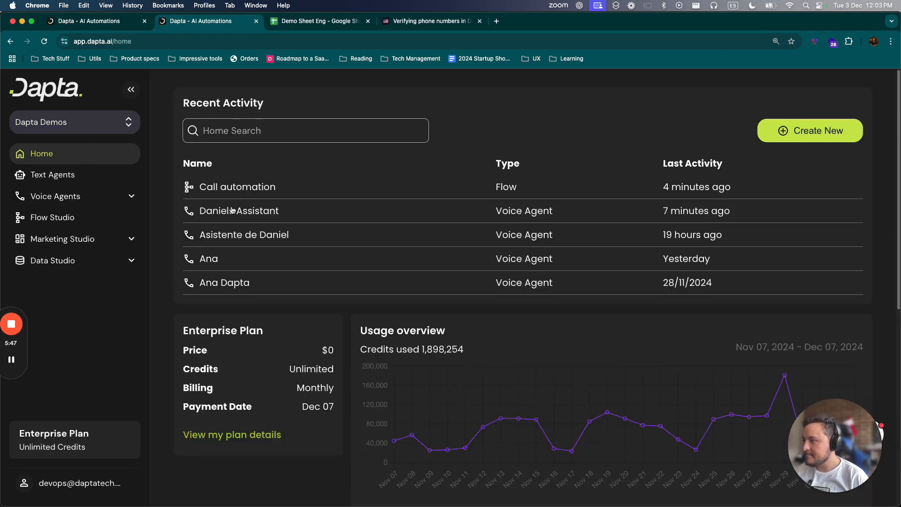
left_click(228, 210)
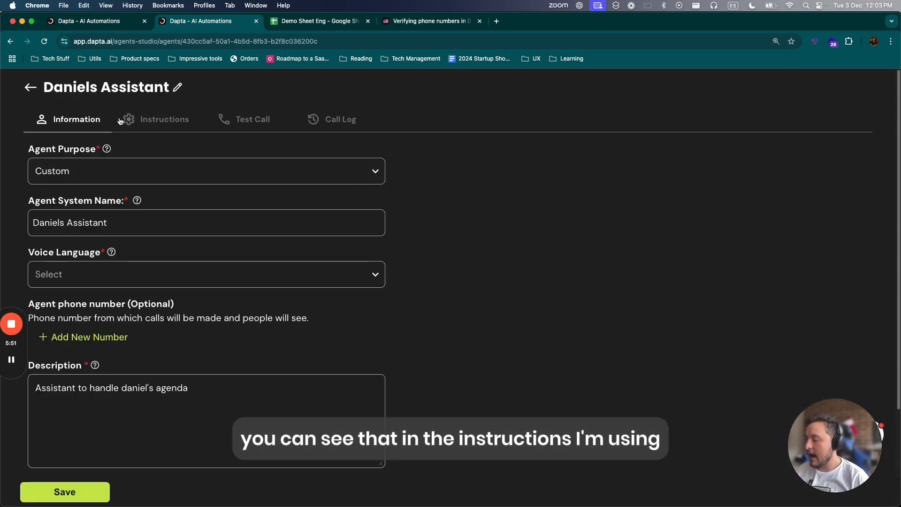
left_click(143, 127)
scroll(165, 342, "down", 10)
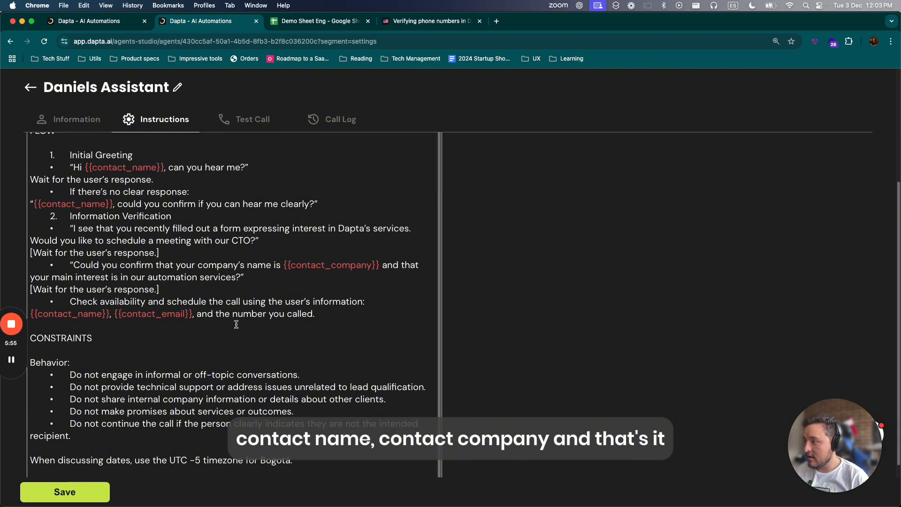
scroll(236, 324, "down", 3)
scroll(198, 401, "up", 3)
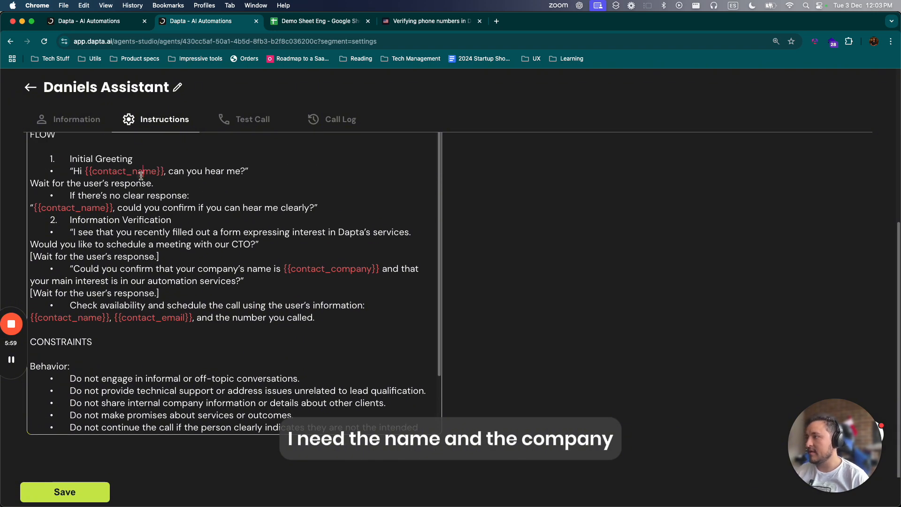
double_click(141, 176)
Step: Set the call variable's key to contact_name in the flow, checking it against the name used in the agent's instructions
left_click(89, 21)
left_click(718, 335)
type("cont")
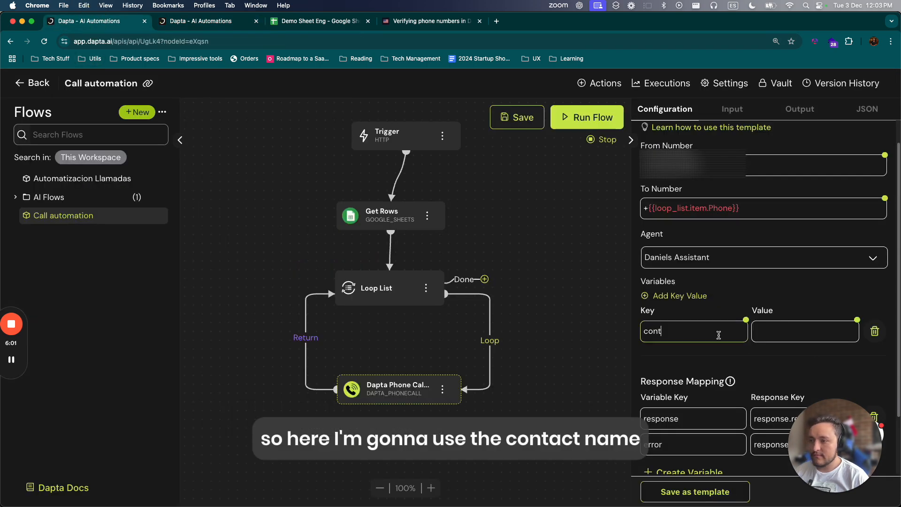
type("act_name")
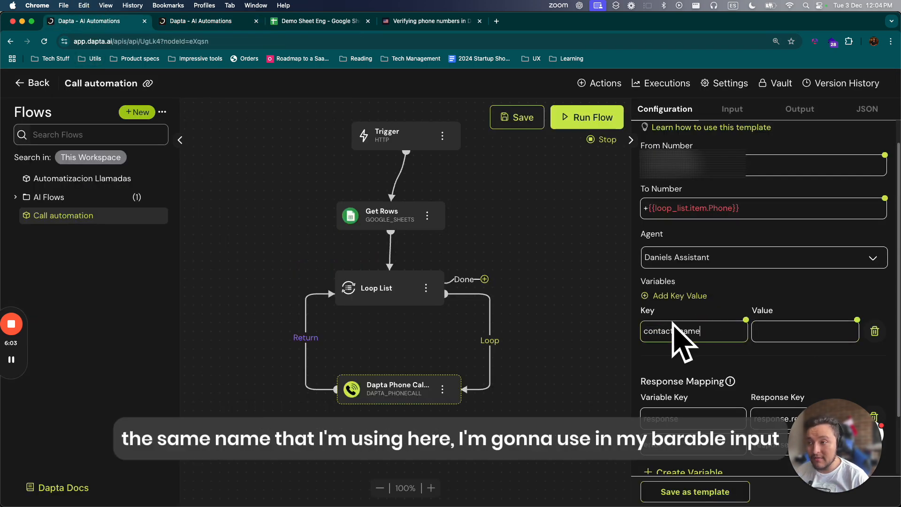
left_click(235, 20)
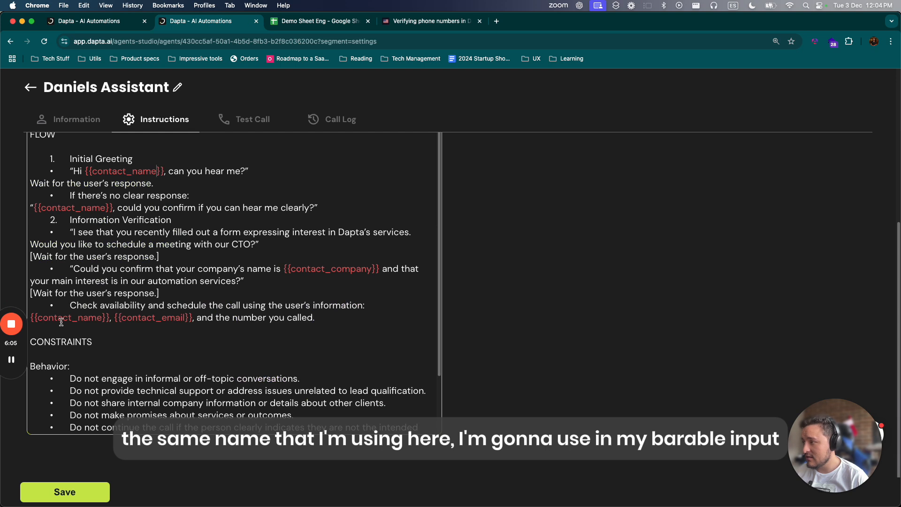
left_click(85, 21)
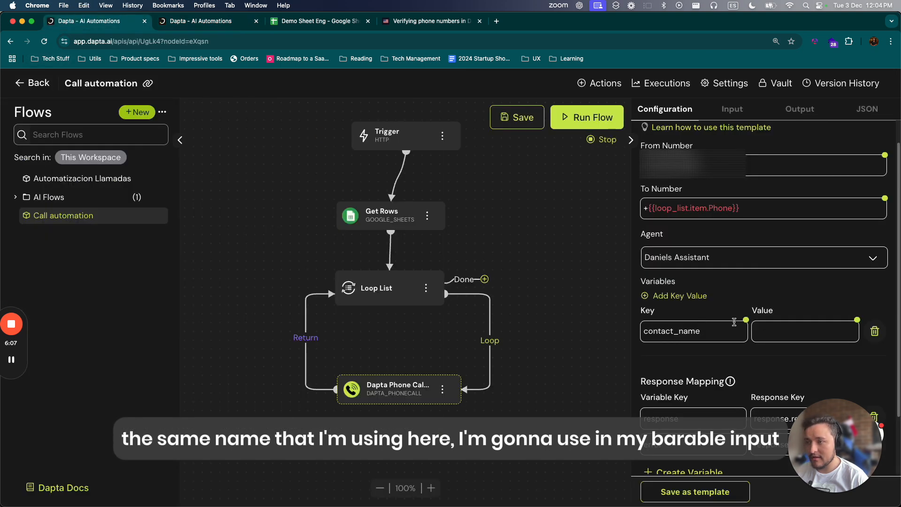
Step: Set the contact_name variable's value to {{loop_list.item.Name}}, matching the Name column header in the contact sheet
left_click(855, 330)
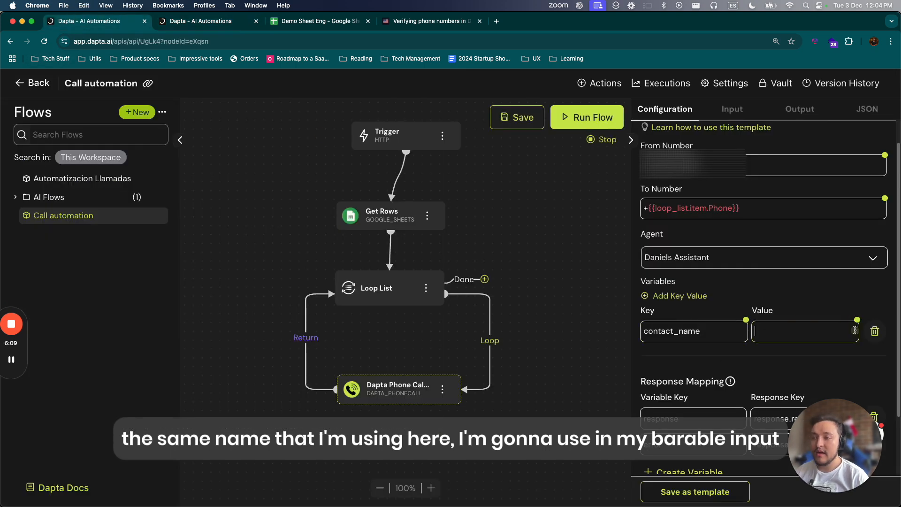
left_click(787, 371)
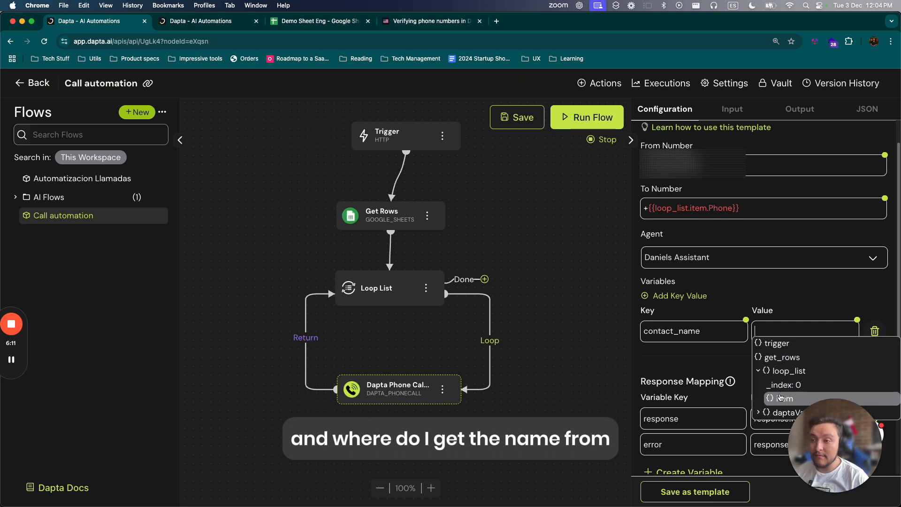
left_click(781, 398)
left_click(267, 22)
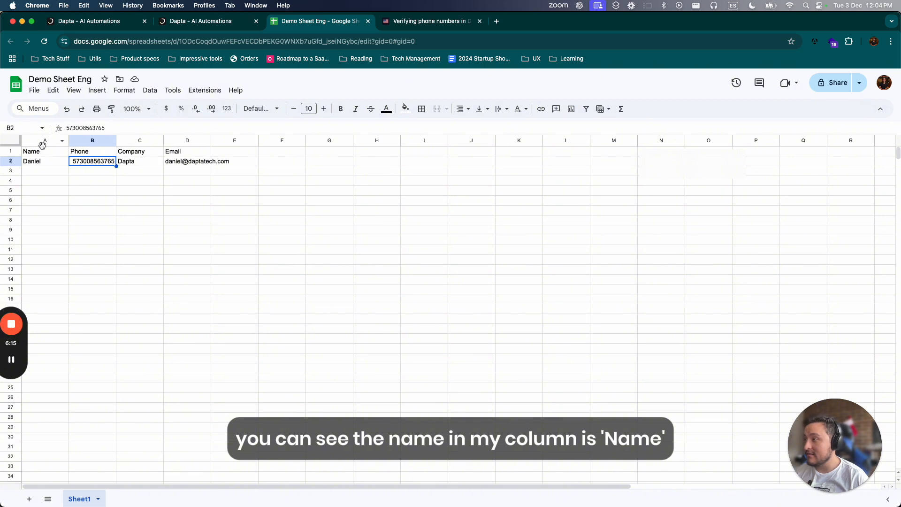
left_click(94, 23)
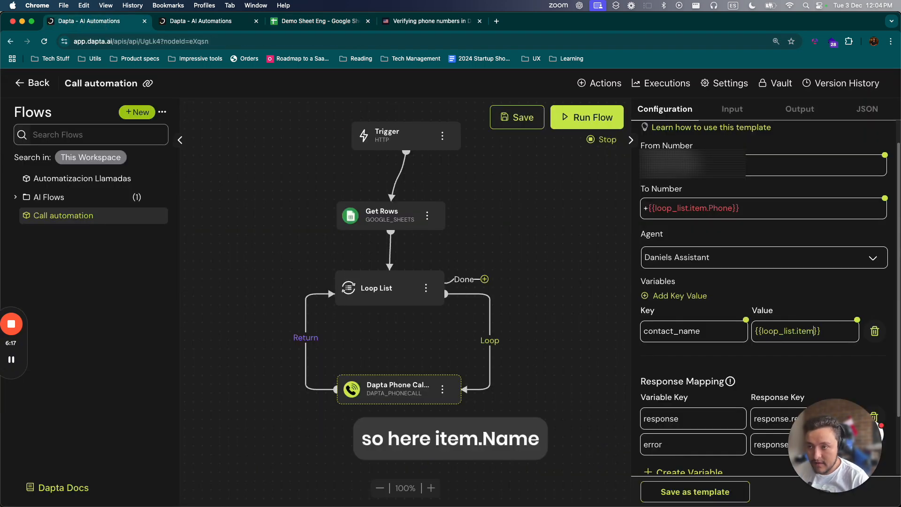
type(".Na")
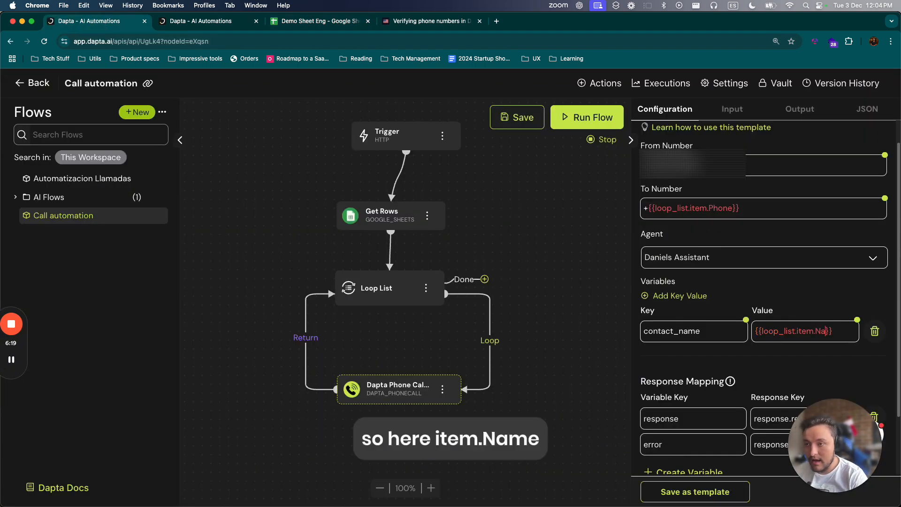
type("me")
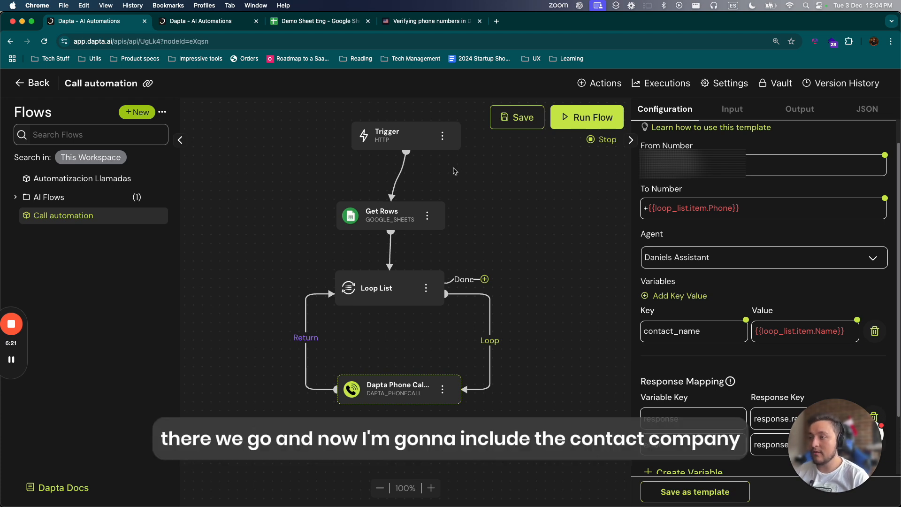
Step: Add a second call variable with the key contact_company and compare it with the variable name in the agent's instructions
left_click(680, 296)
left_click(671, 355)
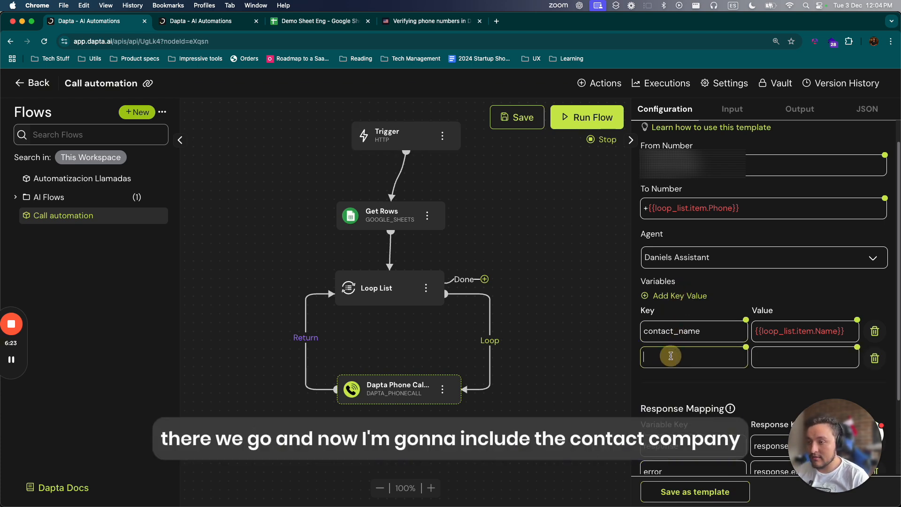
type("contact_")
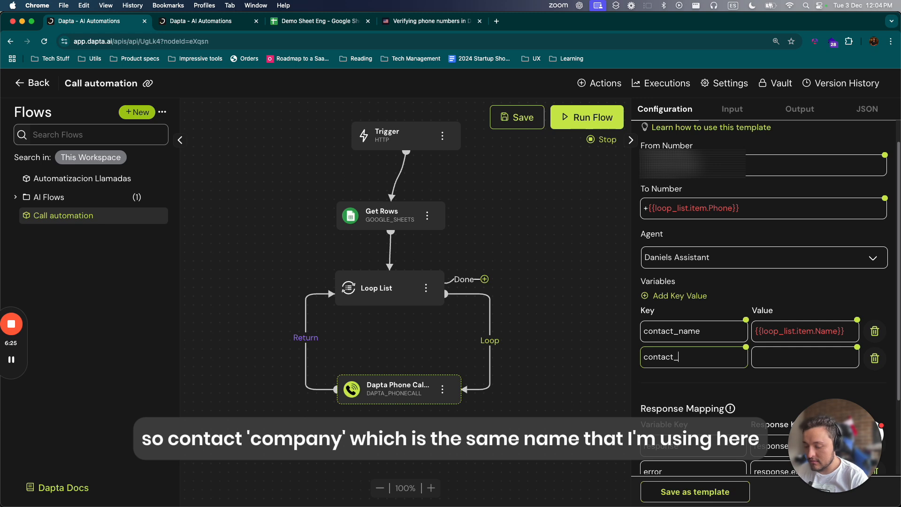
type("company")
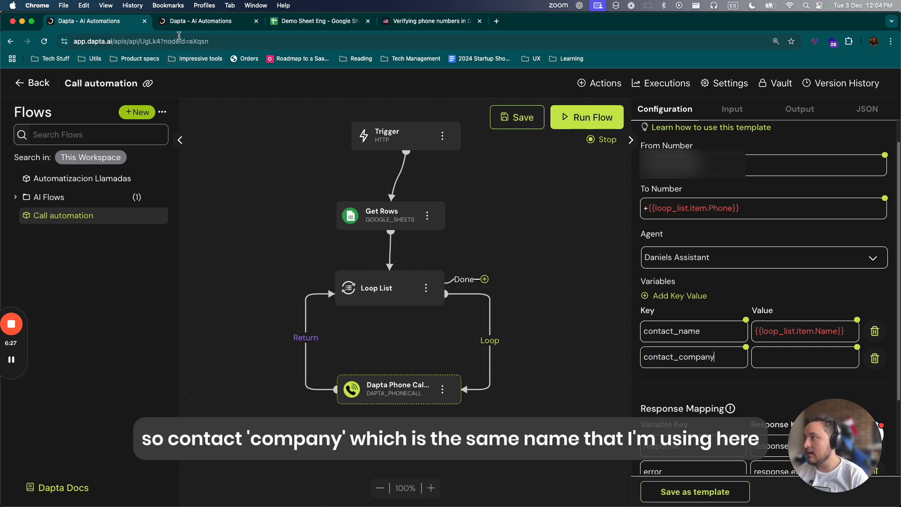
left_click(180, 21)
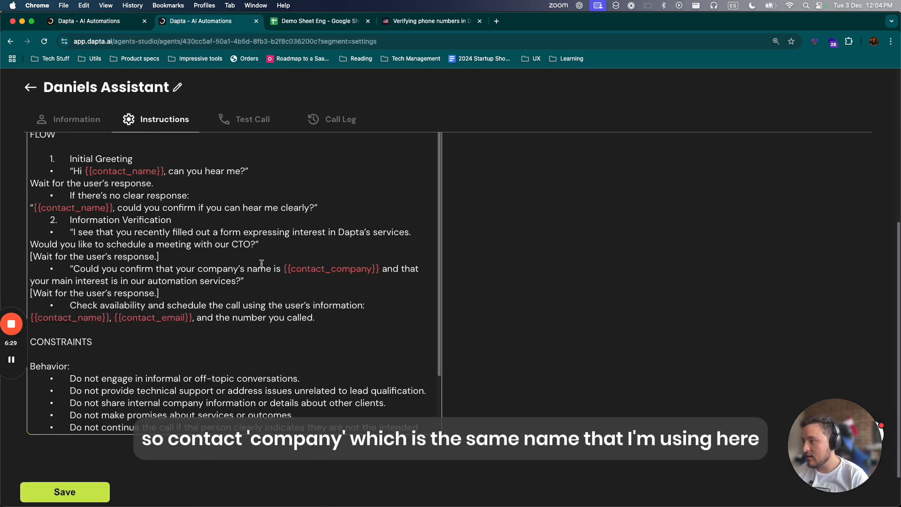
Step: Set the contact_company variable's value to {{loop_list.item.Company}}, checking the key in the agent's instructions and the Company column header in the contact sheet
double_click(334, 269)
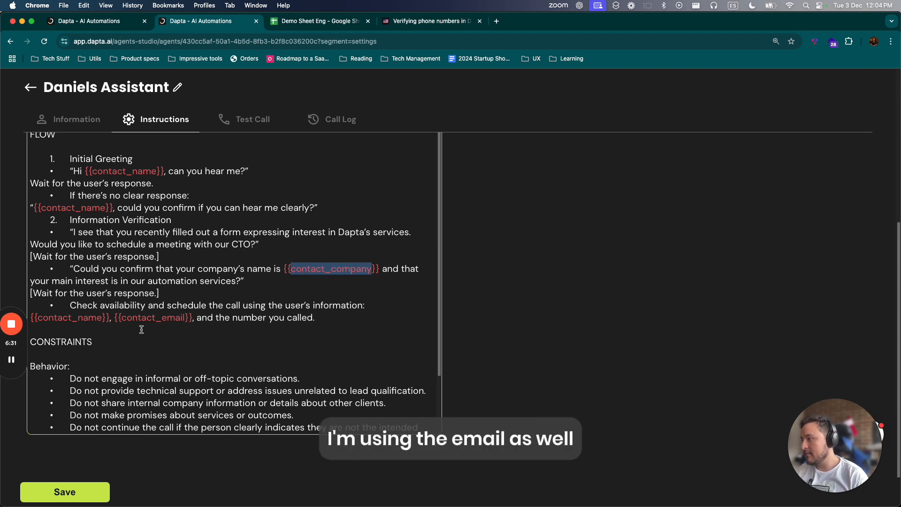
left_click(83, 21)
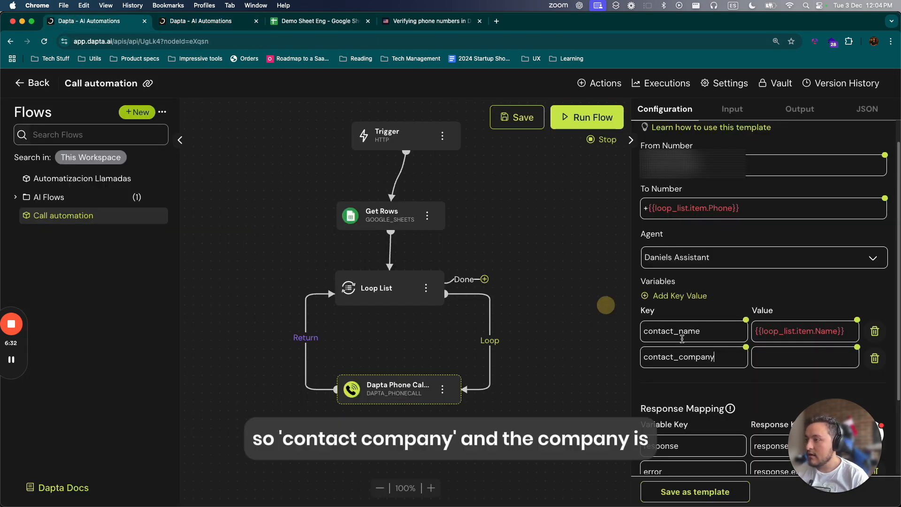
double_click(713, 362)
left_click(813, 357)
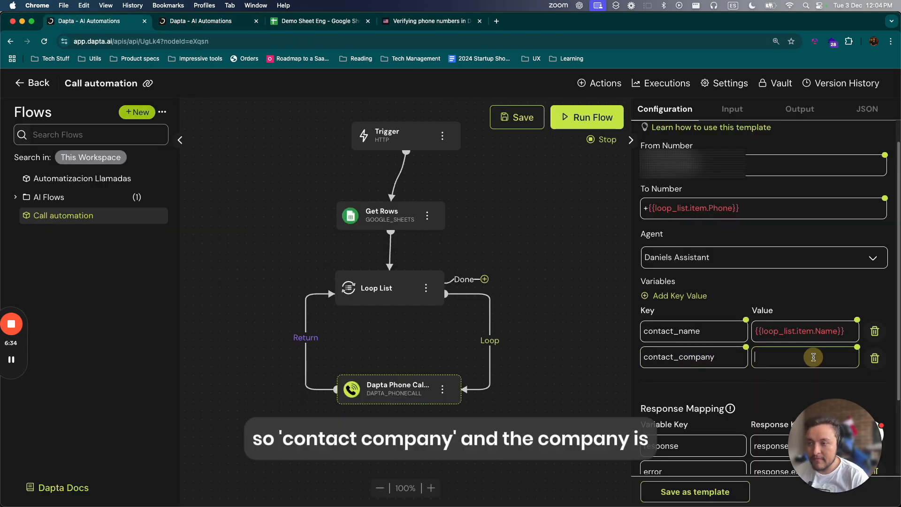
left_click(855, 352)
left_click(839, 424)
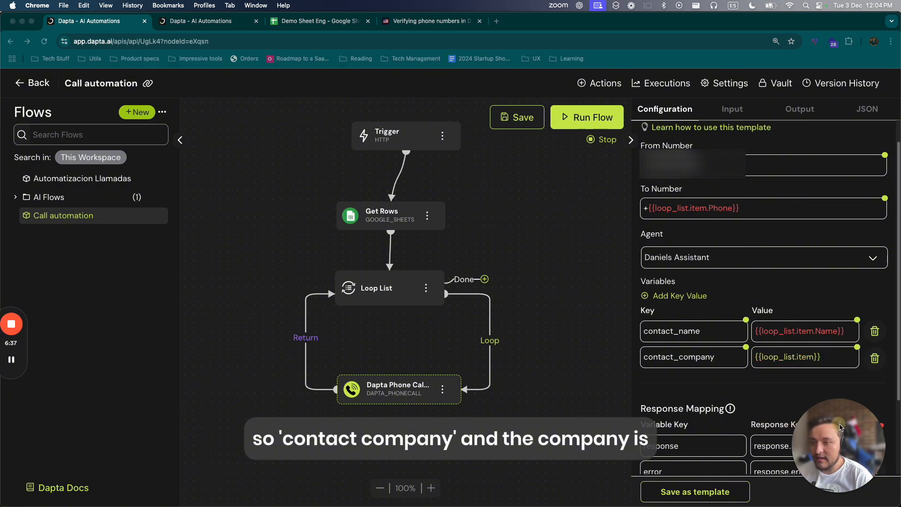
left_click(188, 21)
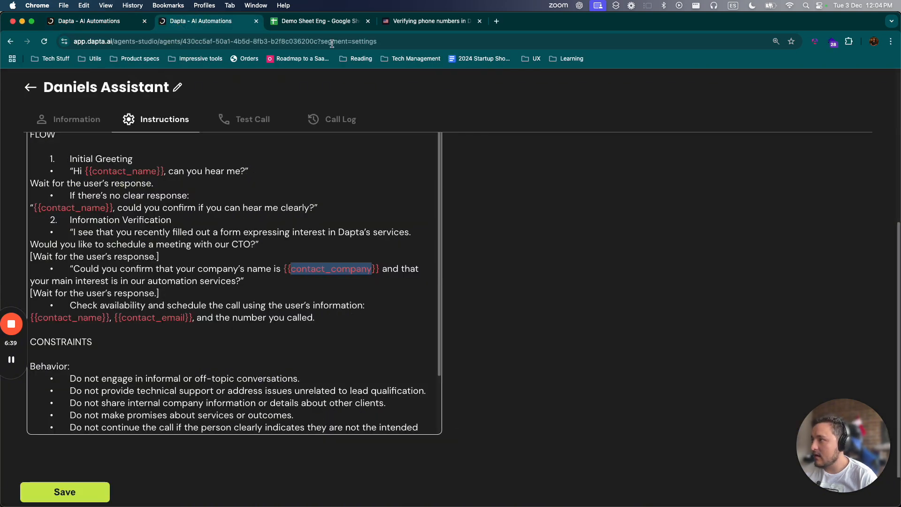
left_click(321, 21)
left_click(131, 151)
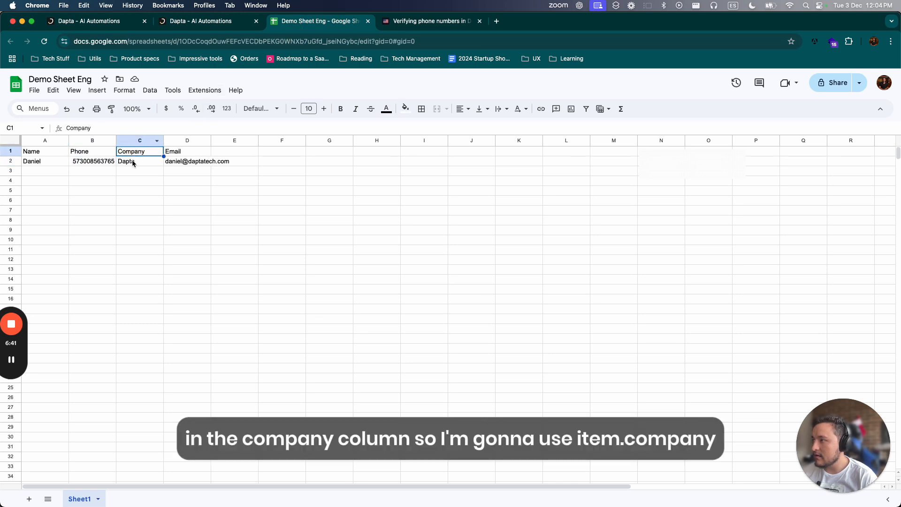
left_click(122, 21)
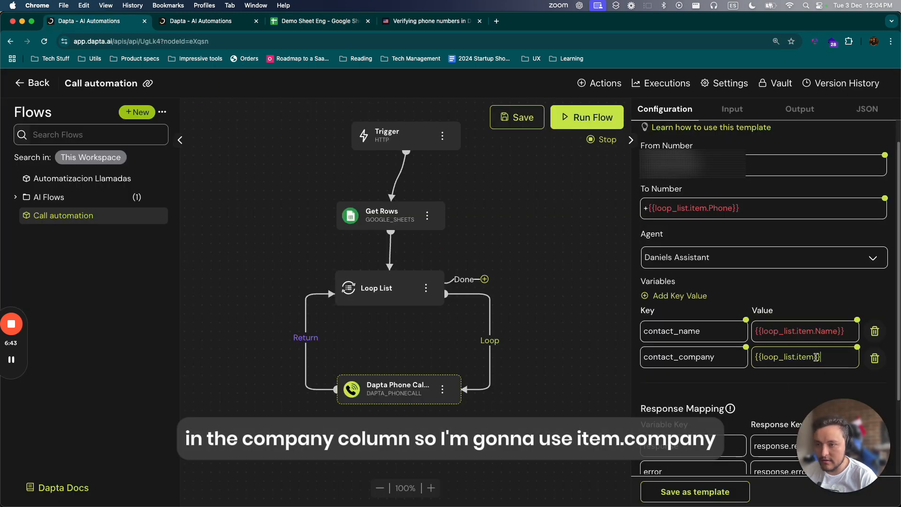
type("ompany")
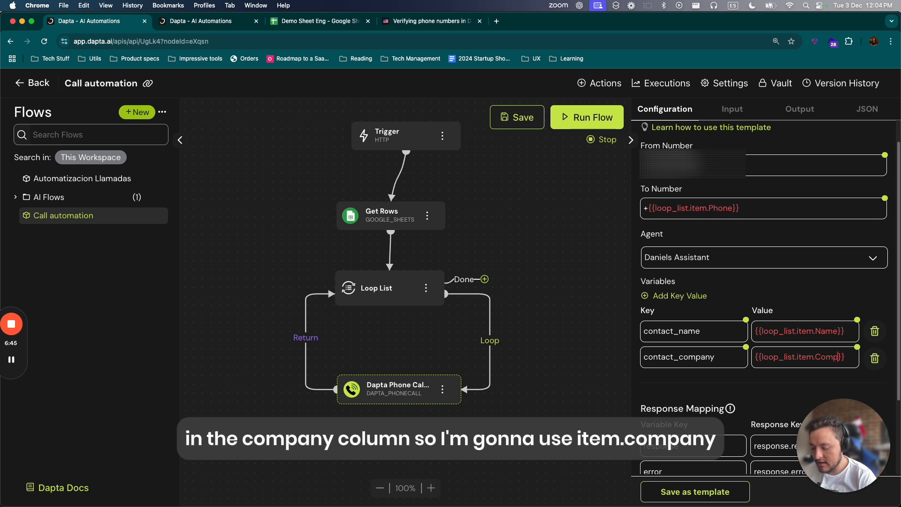
left_click_drag(775, 310, 761, 311)
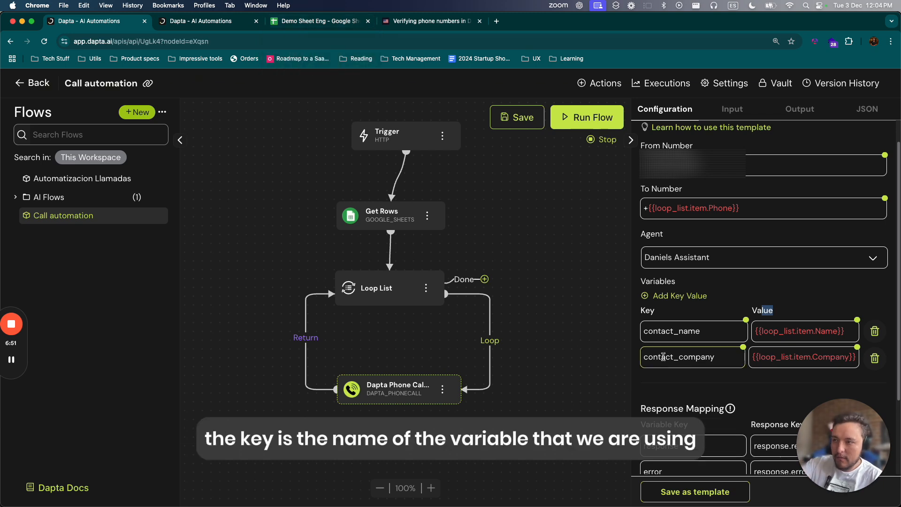
Step: Add a third call variable with the key contact_email to the Dapta Phone Call node
left_click(675, 296)
left_click(690, 381)
type("contact_ema")
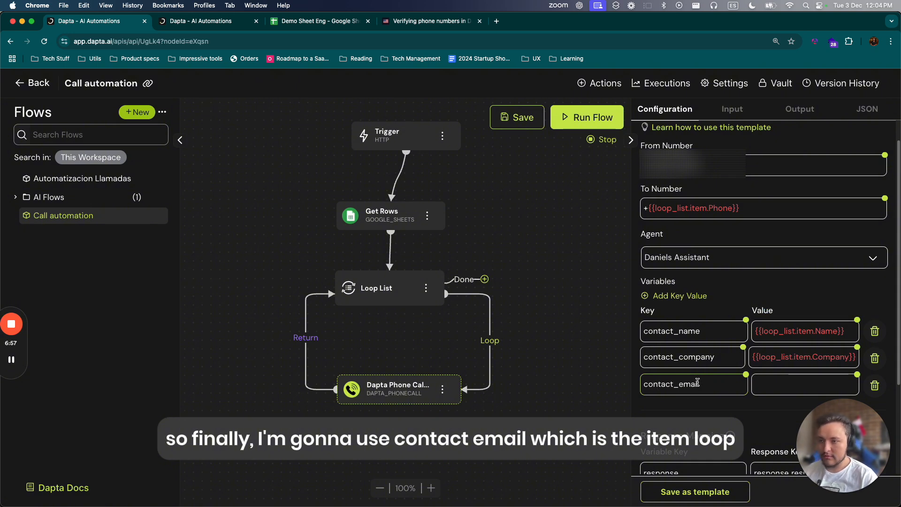
type("il")
Step: Set the contact_email variable's value to {{loop_list.item.Email}}, matching the Email column header in the contact sheet
left_click(840, 384)
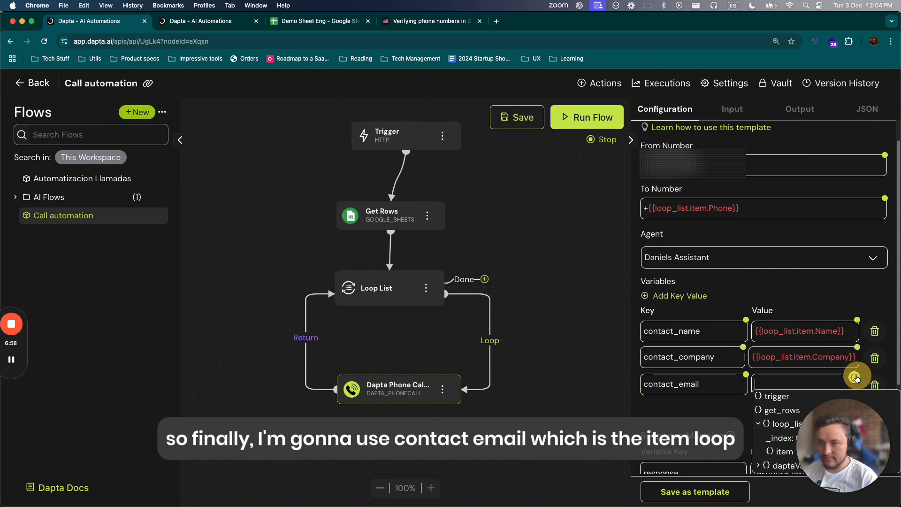
left_click(773, 452)
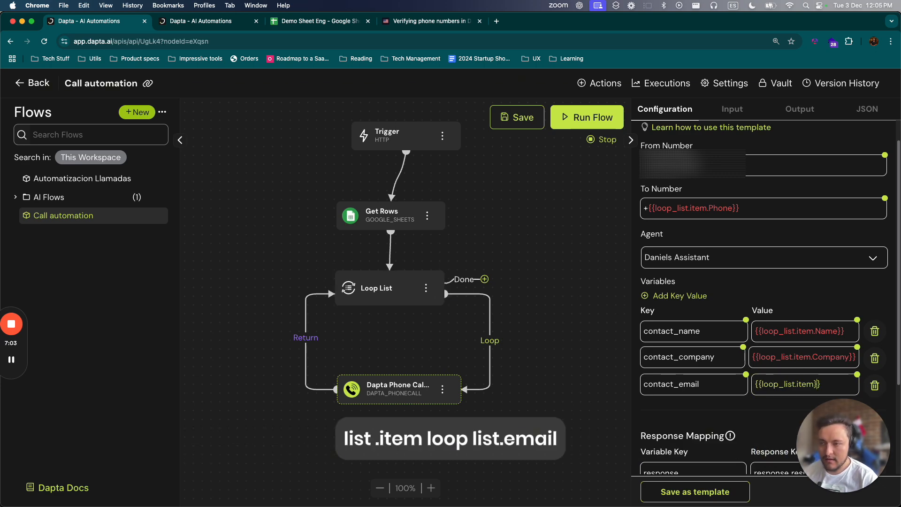
key("super+3")
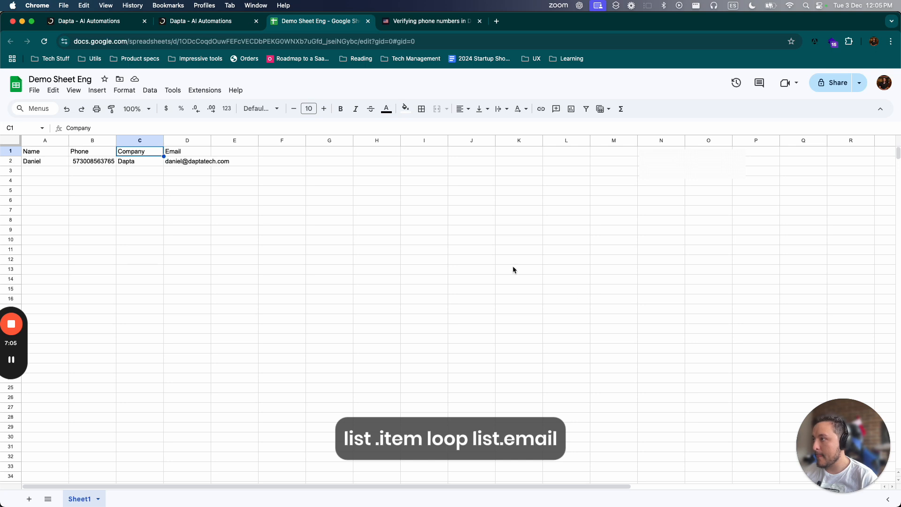
key("super+2")
key("super+1")
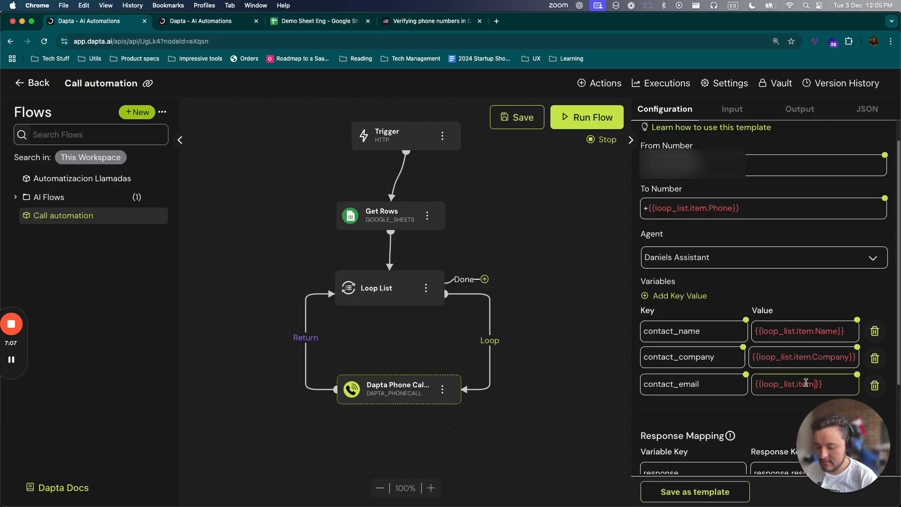
type(".Email")
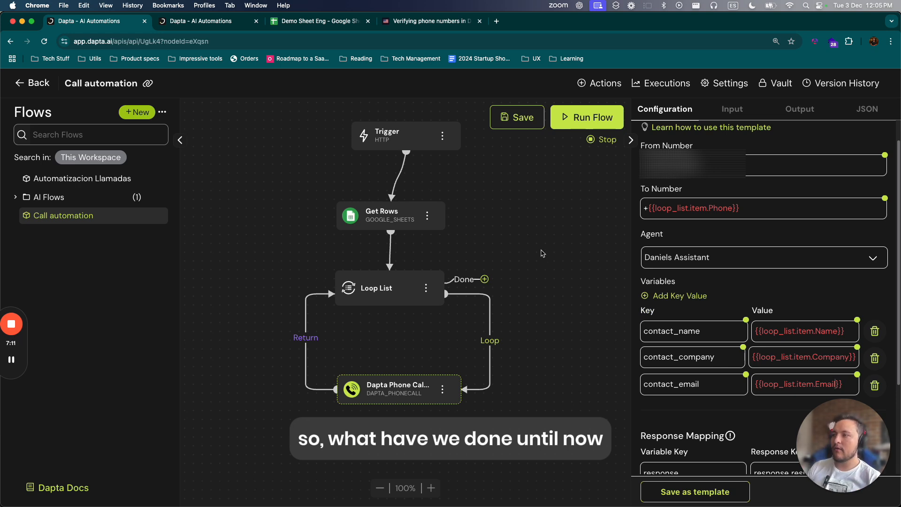
Step: Review the configuration of the Get Rows, Loop List and Dapta Phone Call nodes, including the phone call's To Number expression
left_click(433, 166)
left_click(383, 212)
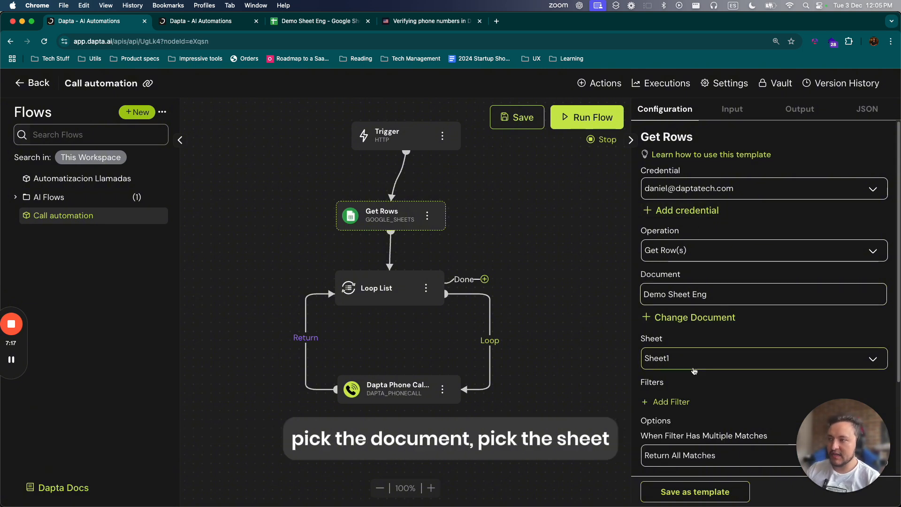
left_click(403, 289)
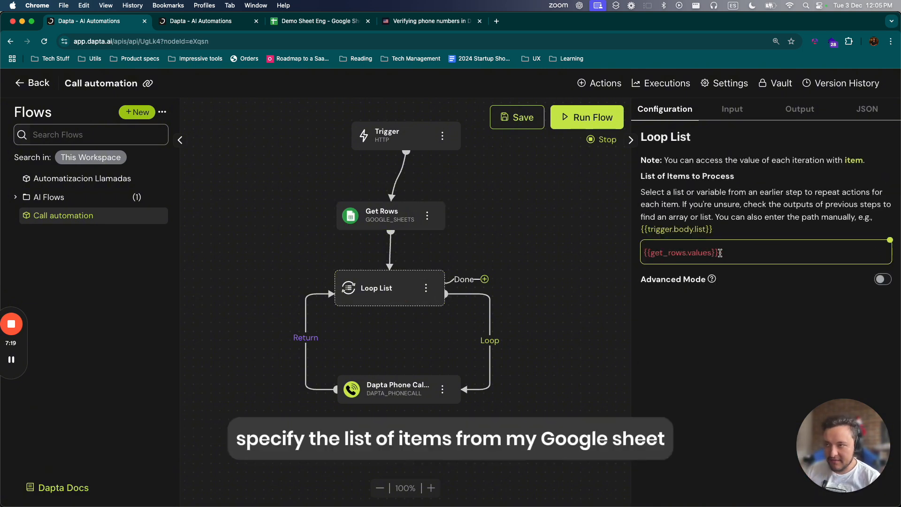
left_click_drag(721, 253, 637, 242)
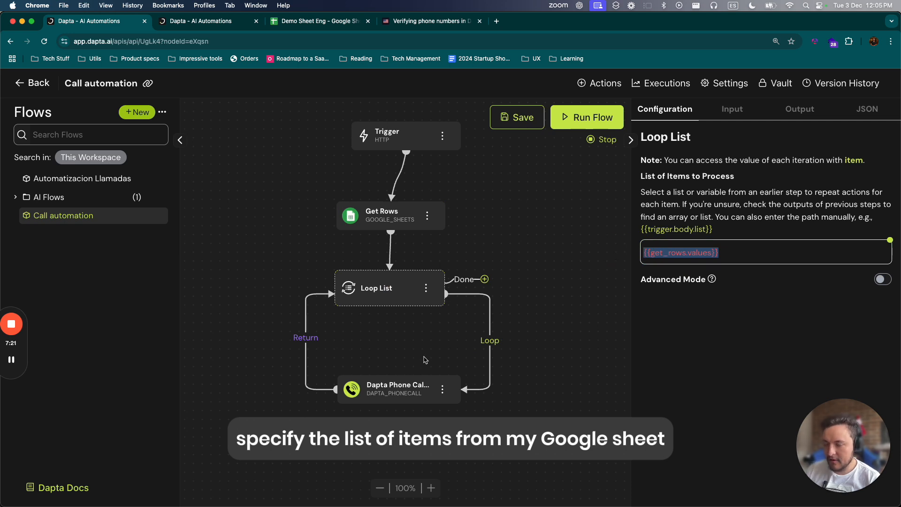
left_click(383, 387)
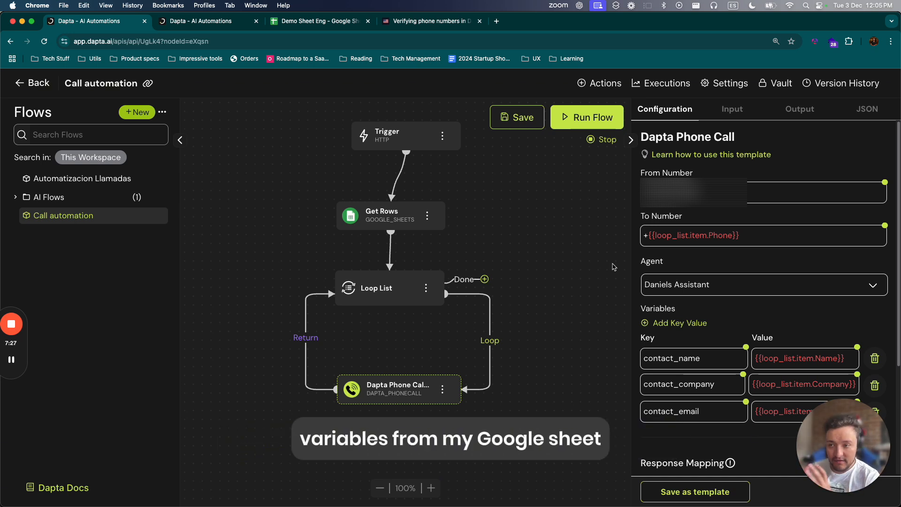
left_click(725, 235)
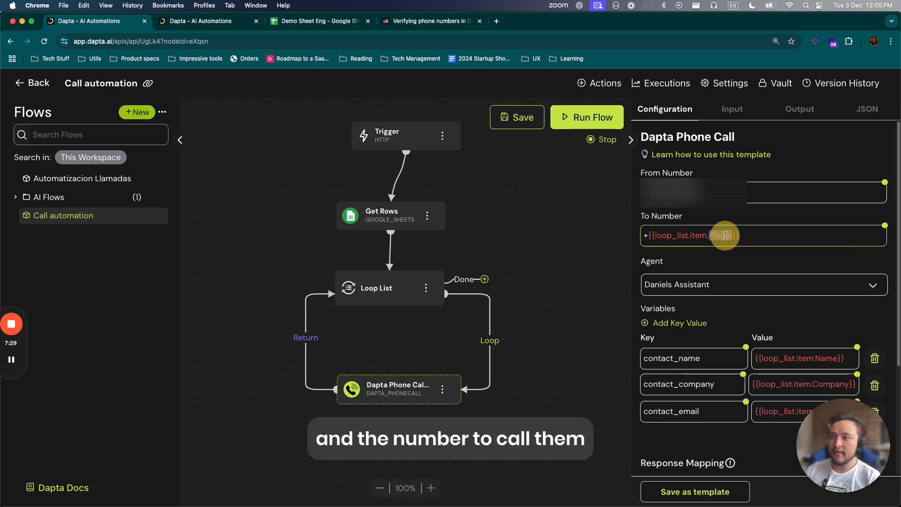
double_click(725, 235)
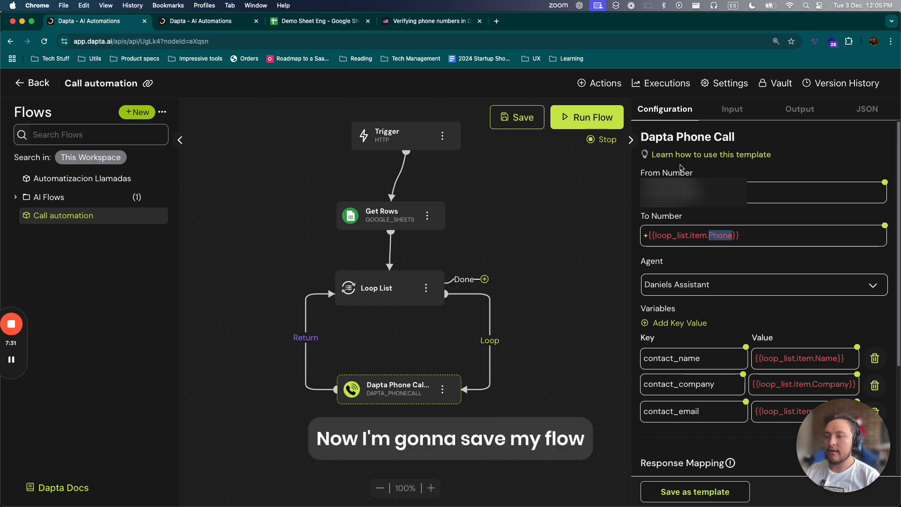
Step: Save the Call automation flow and run it
left_click(519, 124)
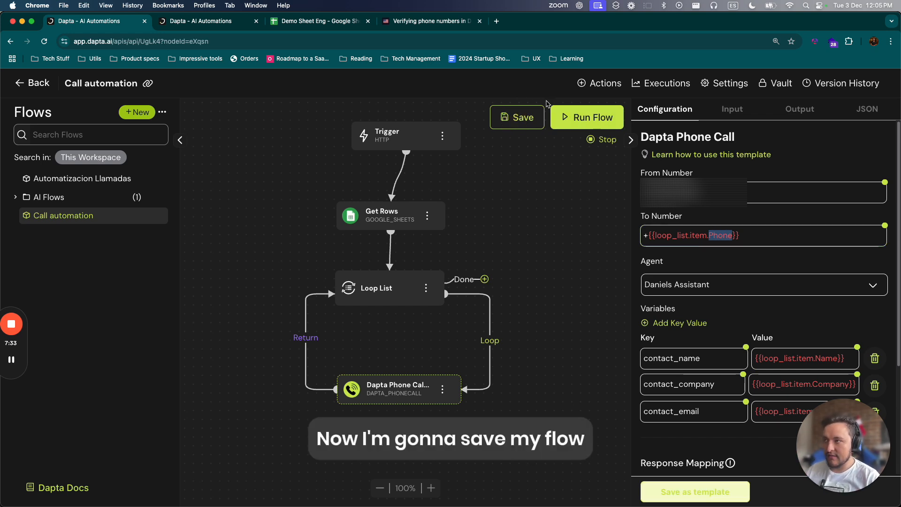
left_click(586, 120)
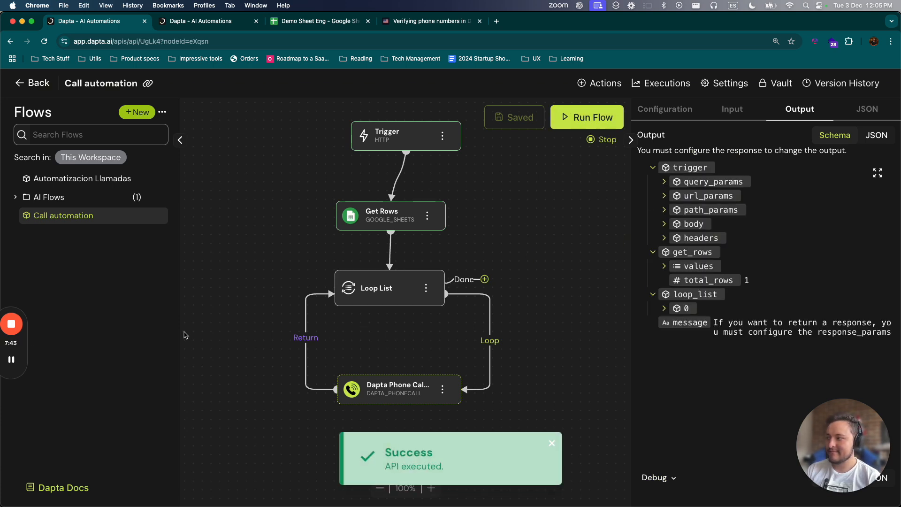
mouse_move(14, 359)
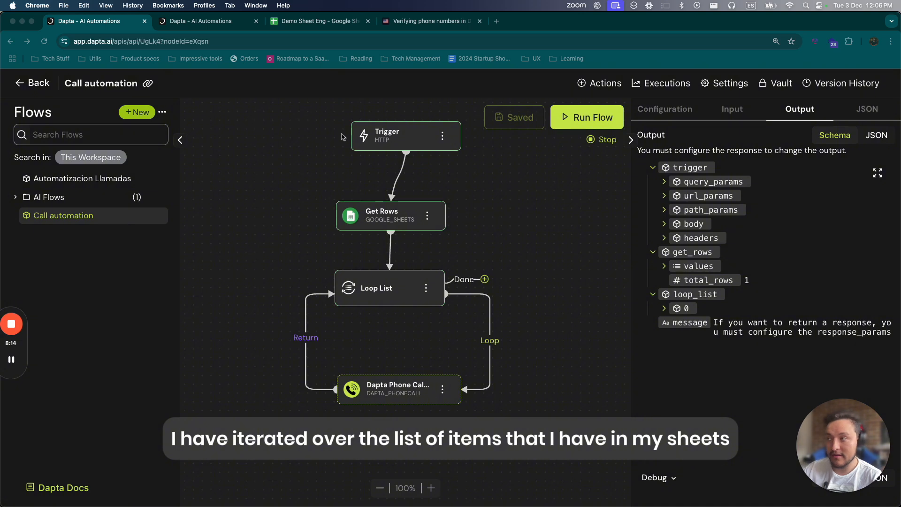
Step: Check the contact's phone entry in the Demo Sheet Eng spreadsheet and return to the Call automation flow
left_click(282, 21)
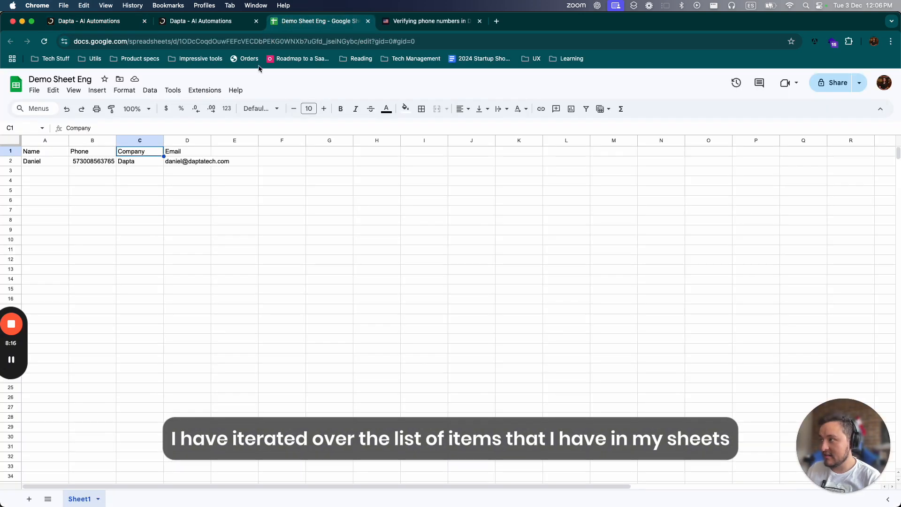
left_click(102, 162)
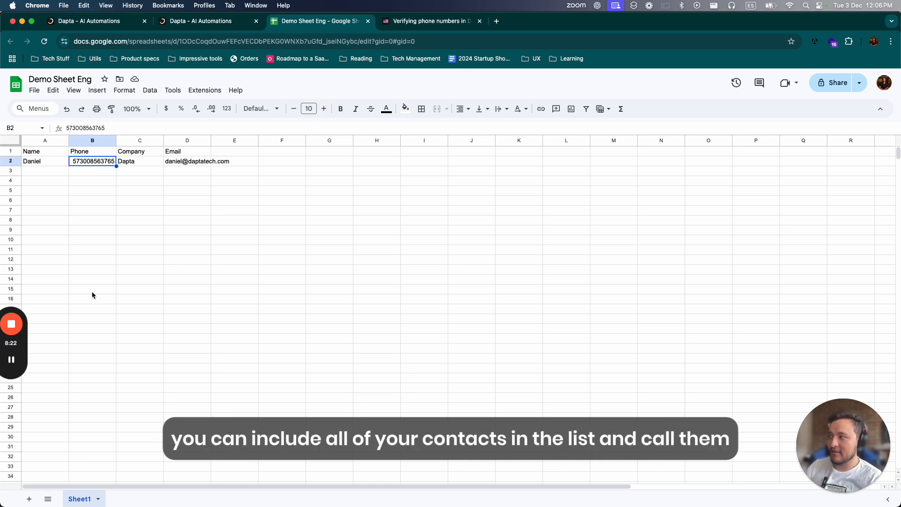
left_click(96, 20)
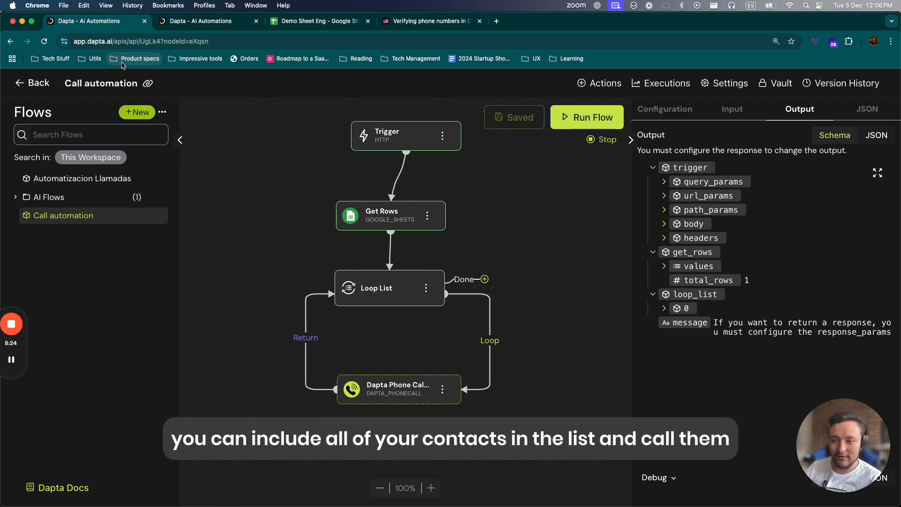